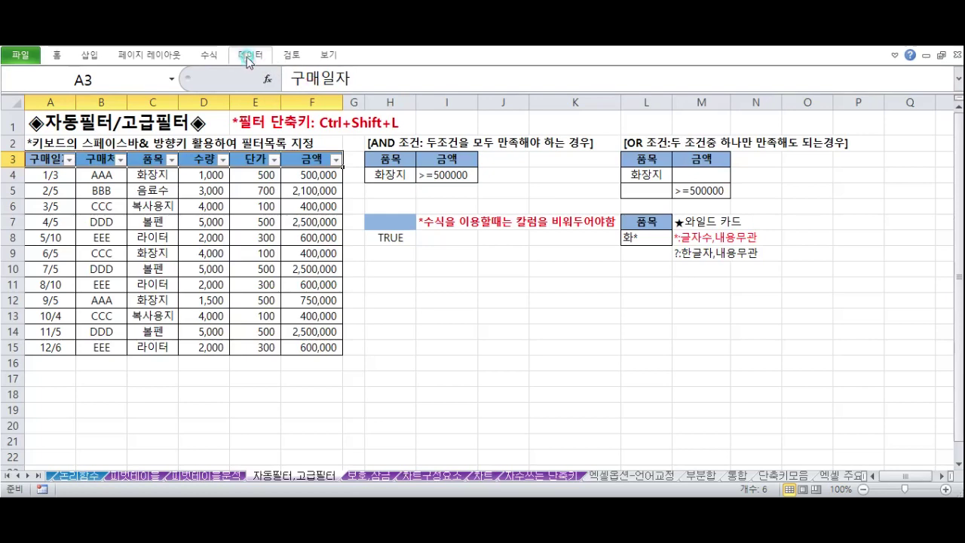
# - Turn AutoFilter off for the table's header row and turn it back on
pyautogui.click(251, 56)
pyautogui.click(337, 83)
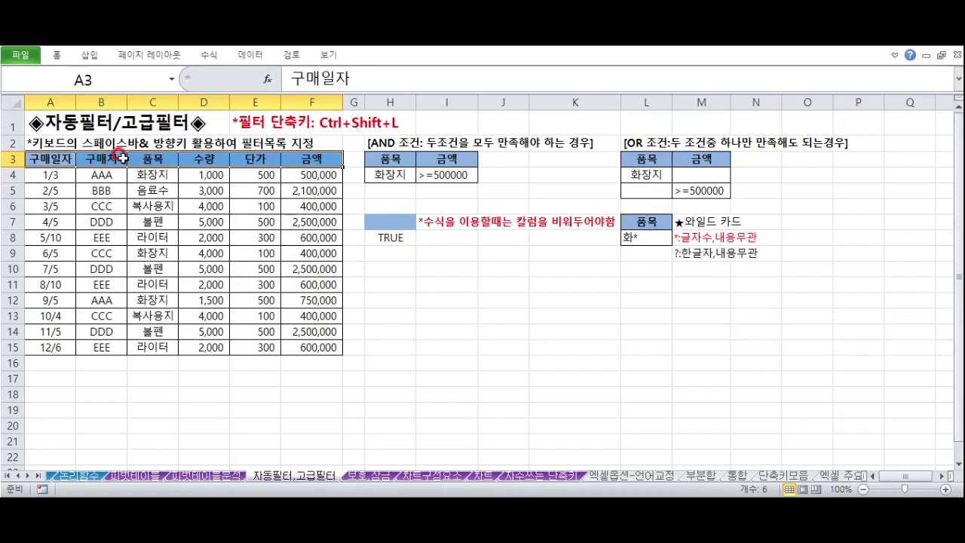
pyautogui.hotkey('ctrl', 'shift', 'l')
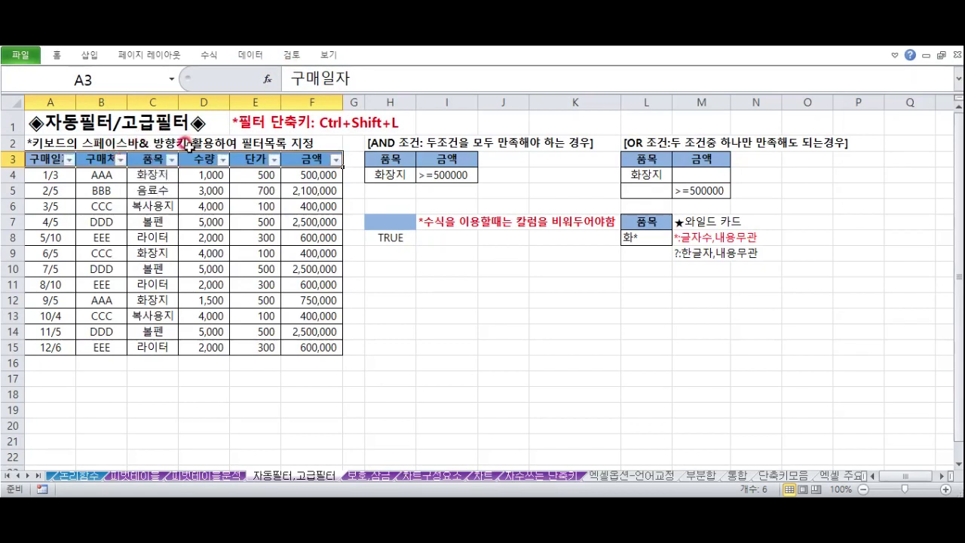
pyautogui.click(190, 204)
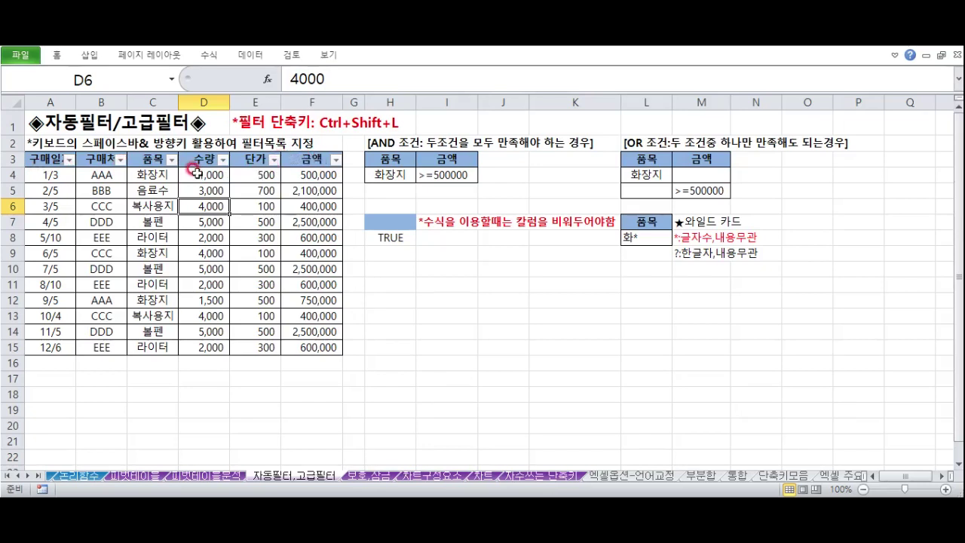
# - Try restricting the 구매일자 filter list to months 1, 3, 4, 5 and 7, and dismiss it without applying
pyautogui.click(68, 159)
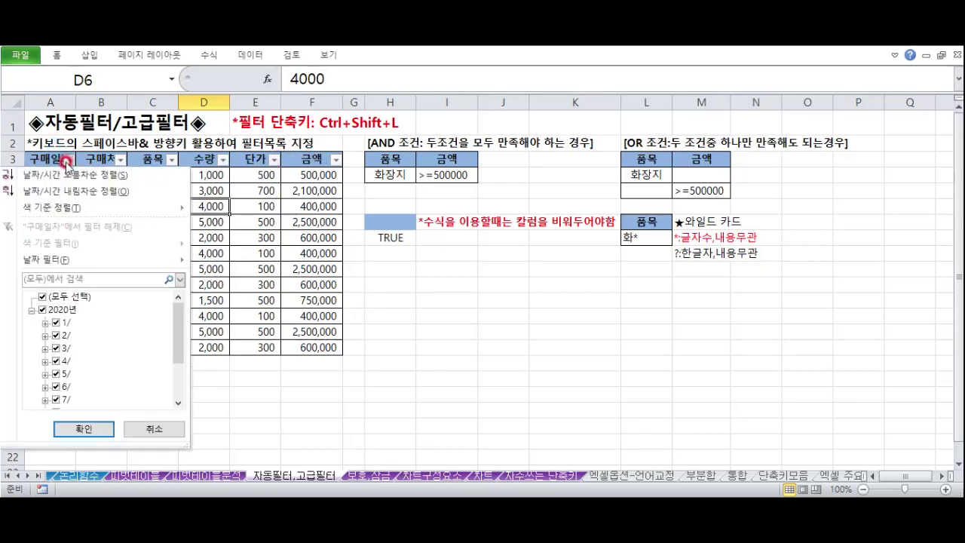
pyautogui.click(56, 304)
pyautogui.click(57, 324)
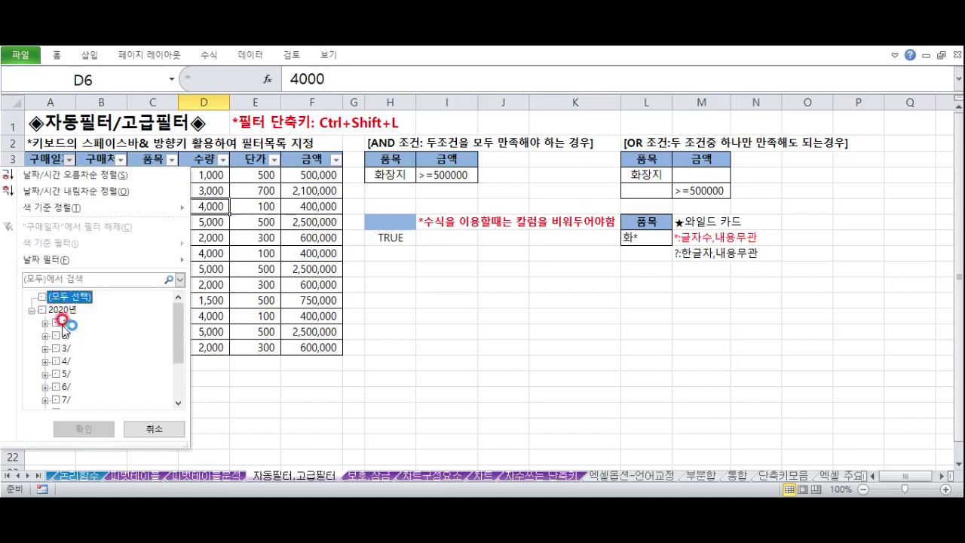
pyautogui.click(56, 323)
pyautogui.click(56, 348)
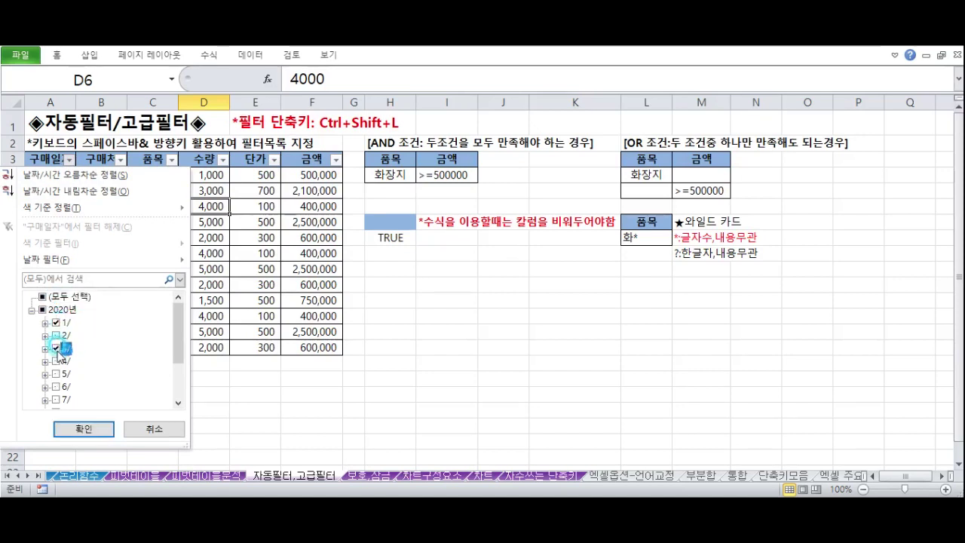
pyautogui.click(55, 374)
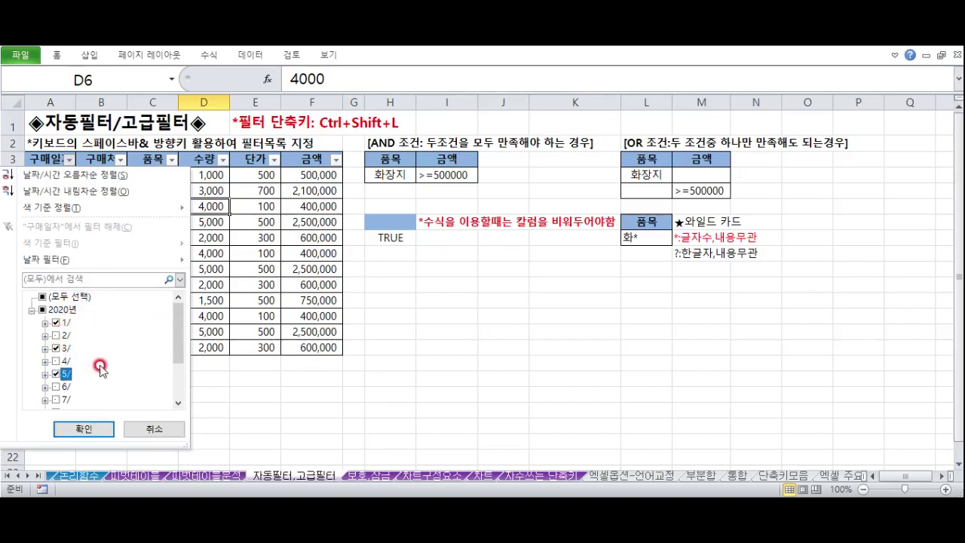
pyautogui.click(61, 374)
pyautogui.click(59, 374)
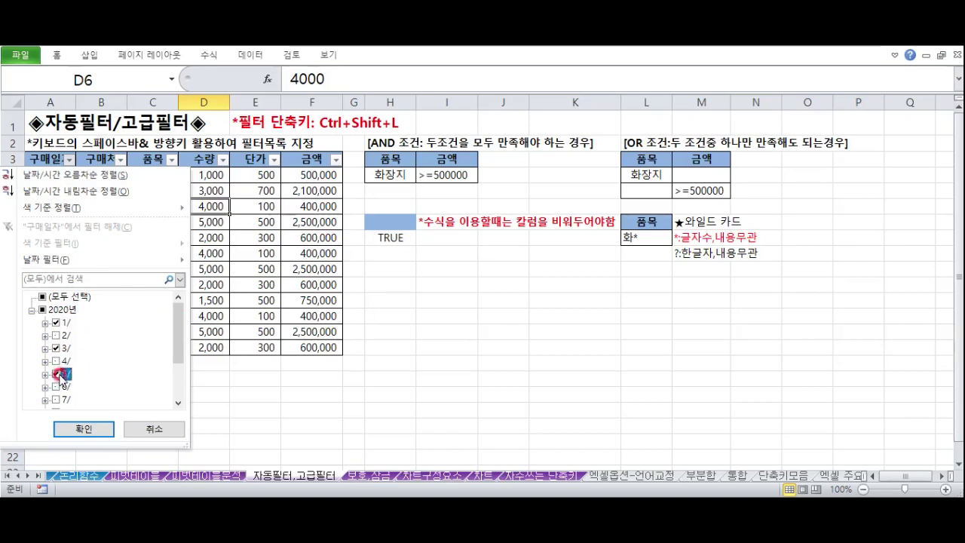
pyautogui.press('Up')
pyautogui.press('Up')
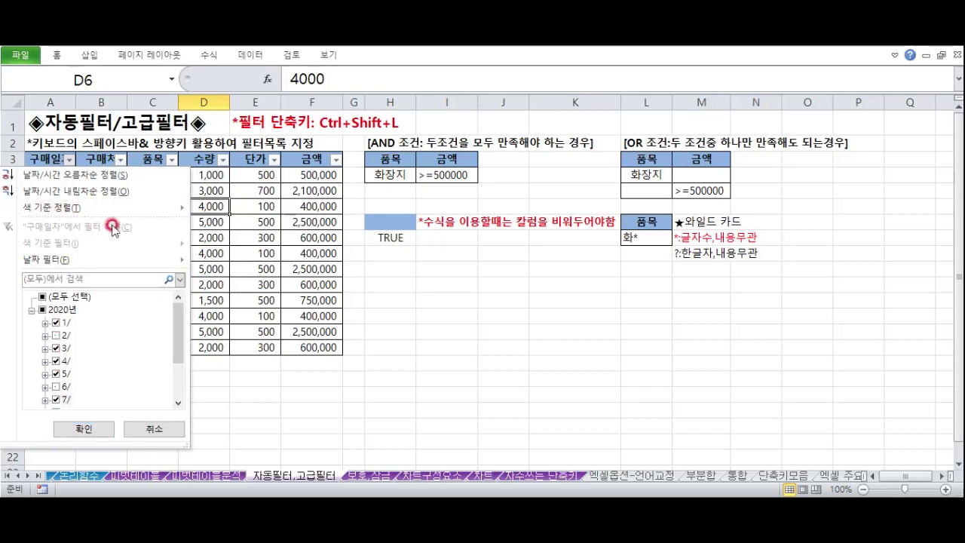
pyautogui.click(209, 238)
# - Highlight the data cells of the 구매일자, 구매처 and 수량 columns one after another to compare their data types
pyautogui.moveTo(50, 176); pyautogui.dragTo(46, 341)
pyautogui.moveTo(101, 175); pyautogui.dragTo(99, 331)
pyautogui.moveTo(189, 186); pyautogui.dragTo(198, 347)
# - Try a relative-day date filter on the 구매일자 column, and clear that column's filter
pyautogui.click(70, 159)
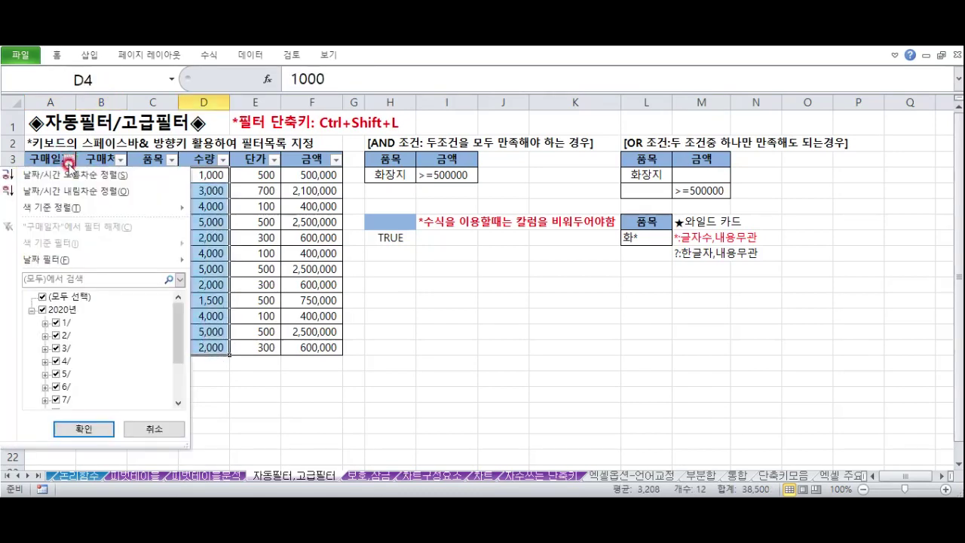
pyautogui.moveTo(59, 264)
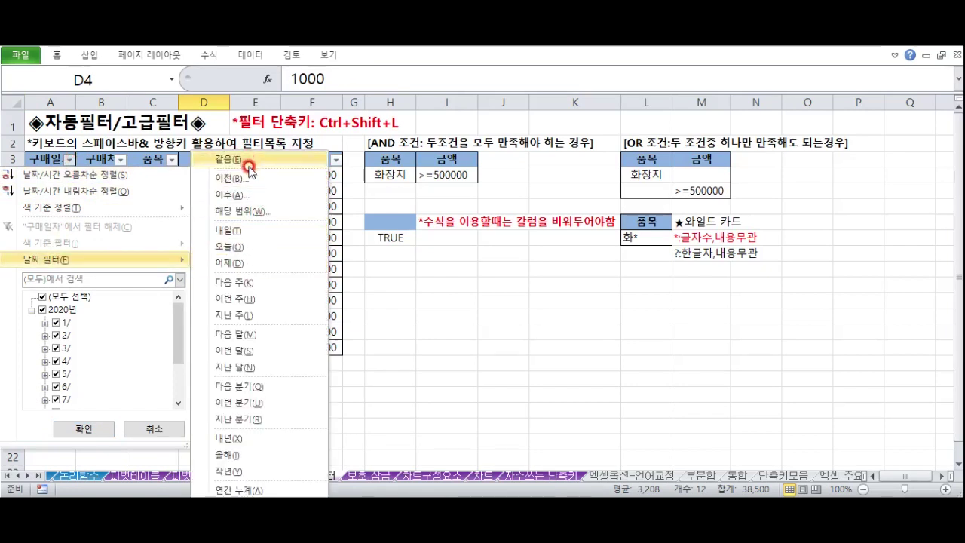
pyautogui.click(231, 254)
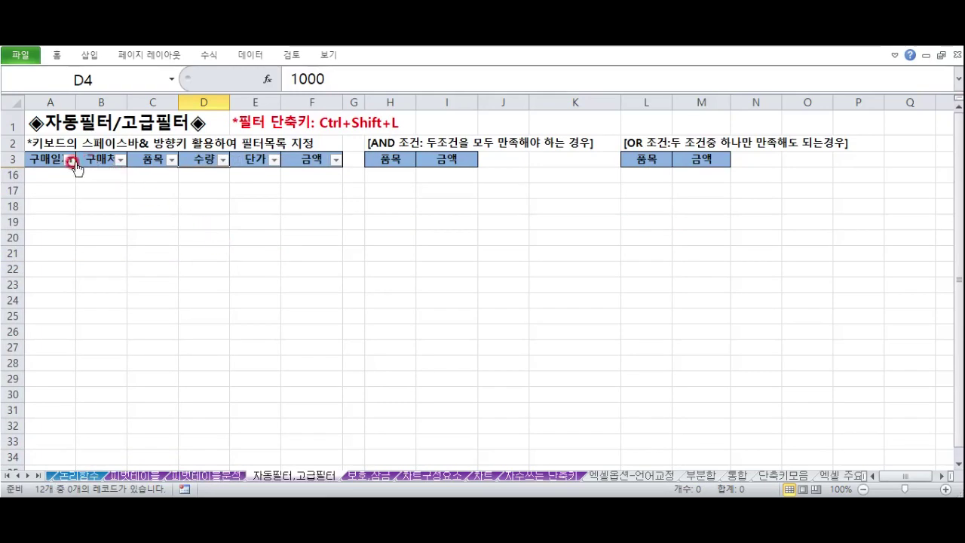
pyautogui.click(70, 160)
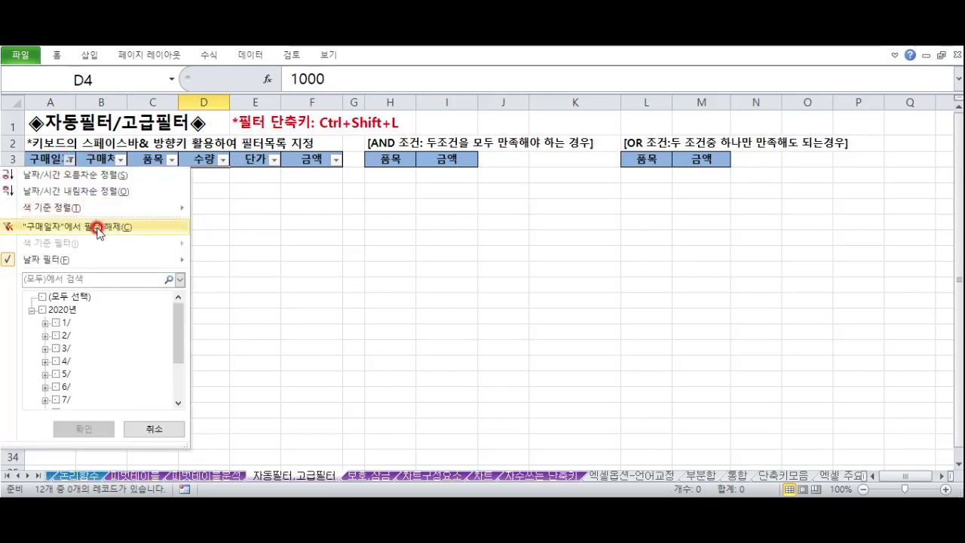
pyautogui.click(91, 233)
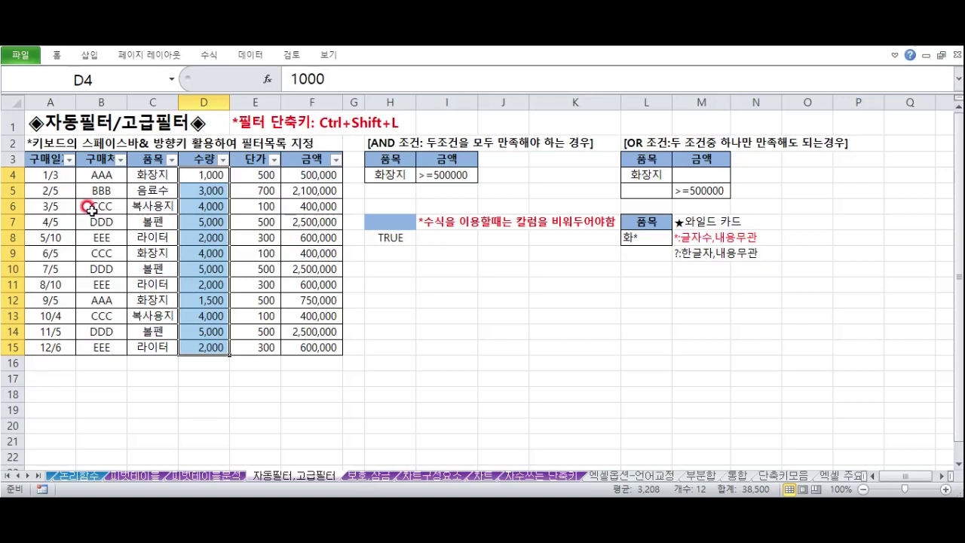
# - Filter the 구매처 column for text equal to AAA, and undo the filter
pyautogui.click(119, 160)
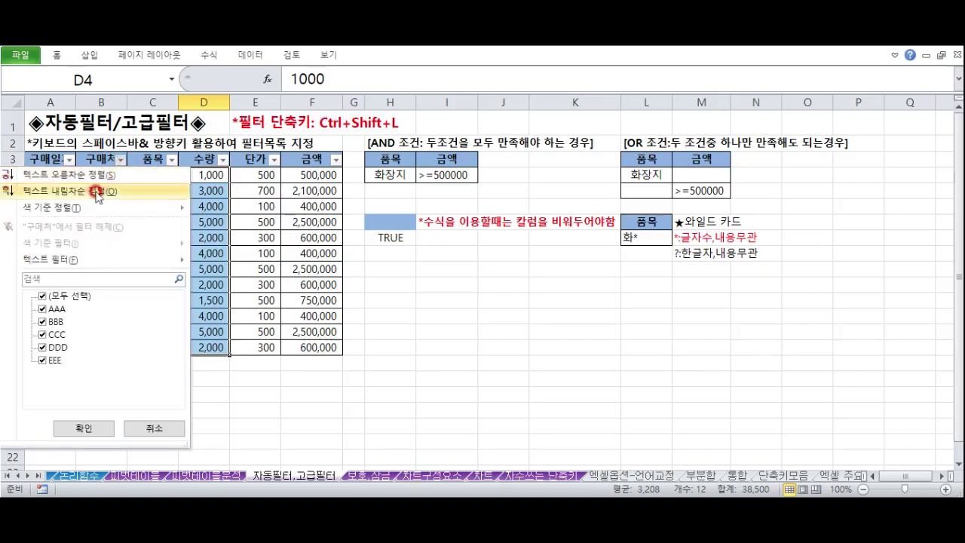
pyautogui.moveTo(89, 260)
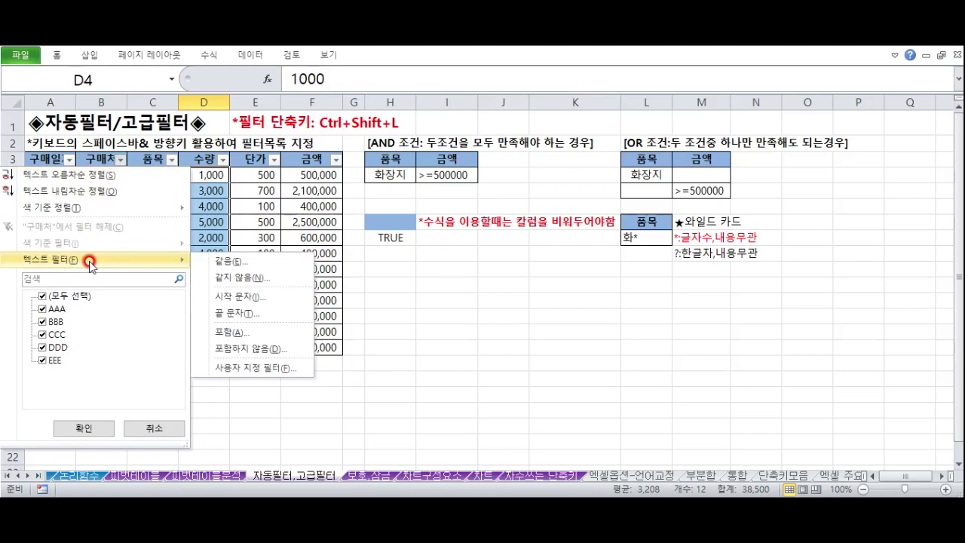
pyautogui.click(226, 261)
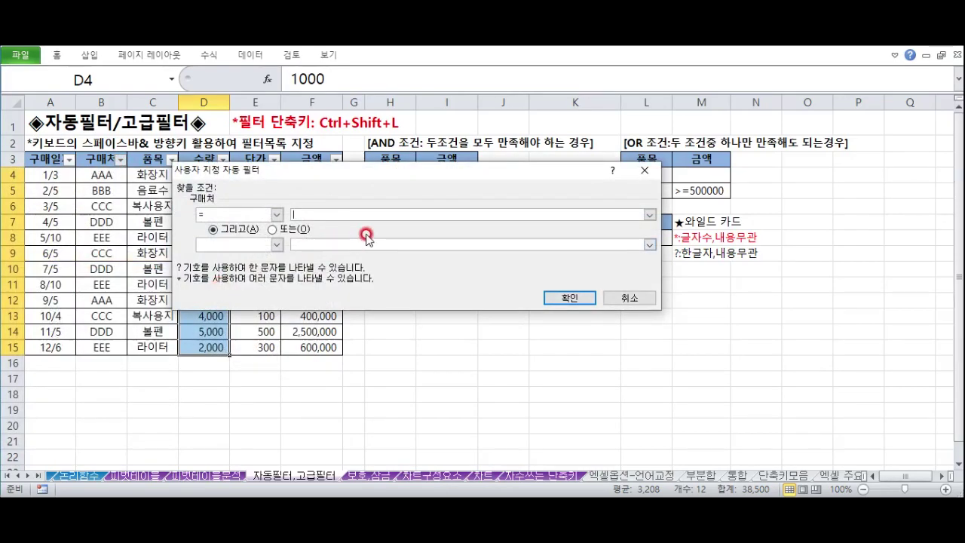
pyautogui.click(581, 299)
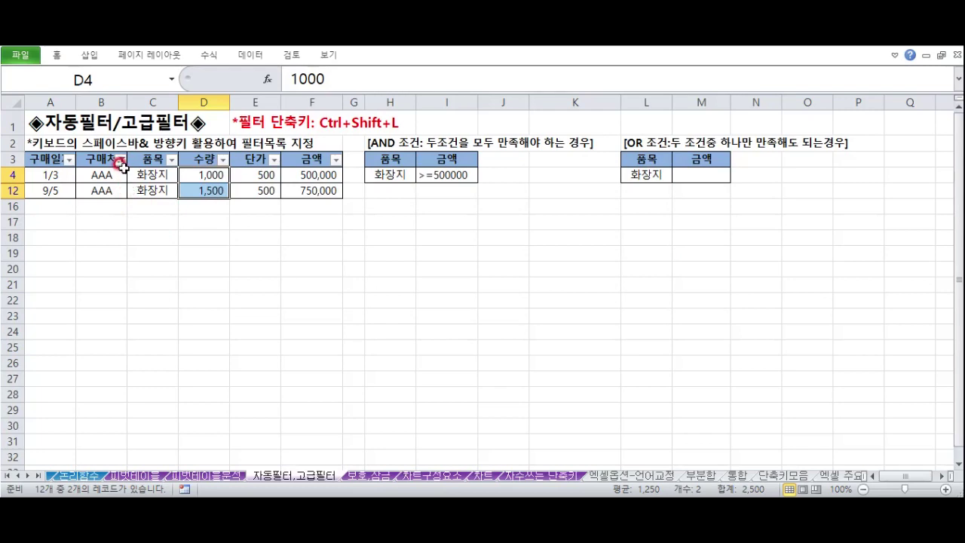
pyautogui.hotkey('ctrl', 'z')
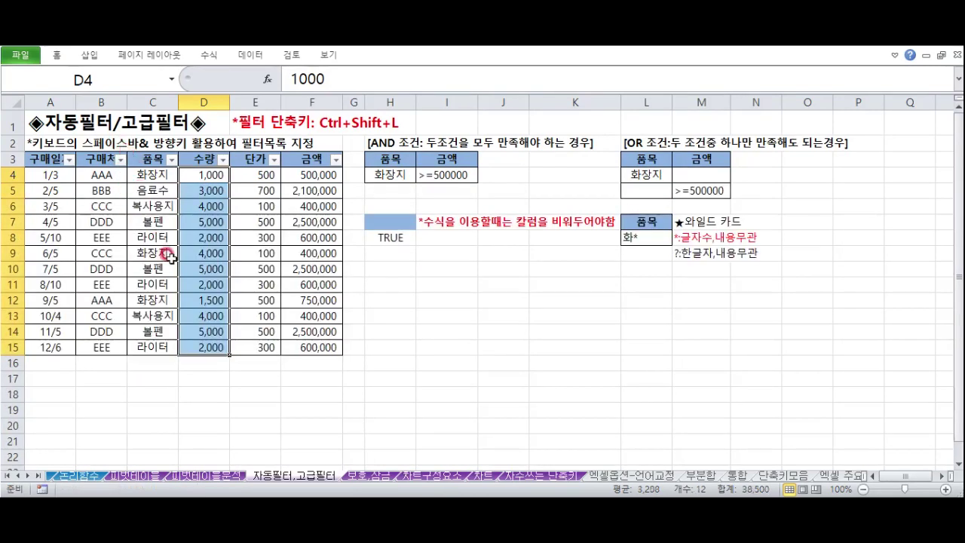
# - Deselect all entries in the 구매처 filter list and select only AAA and CCC
pyautogui.click(183, 202)
pyautogui.click(120, 162)
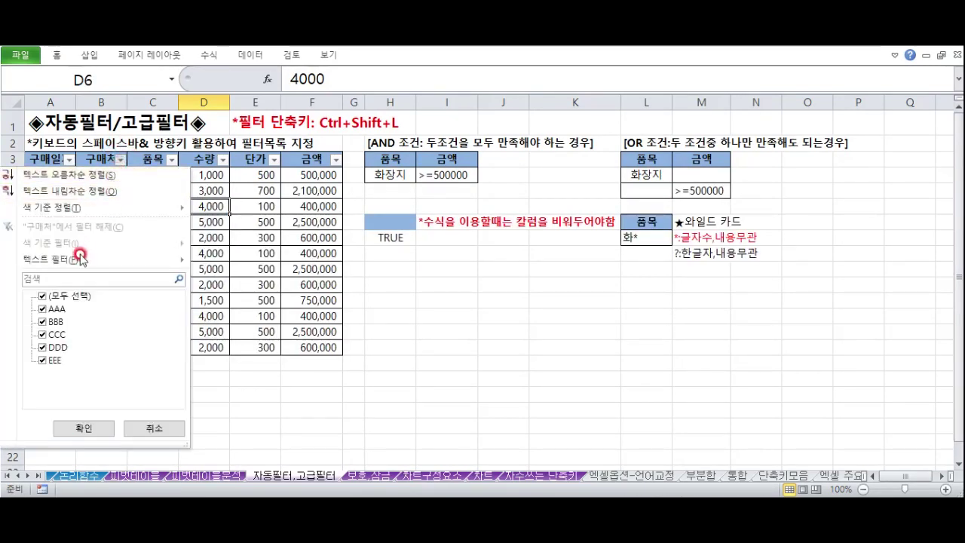
pyautogui.click(43, 299)
pyautogui.click(43, 309)
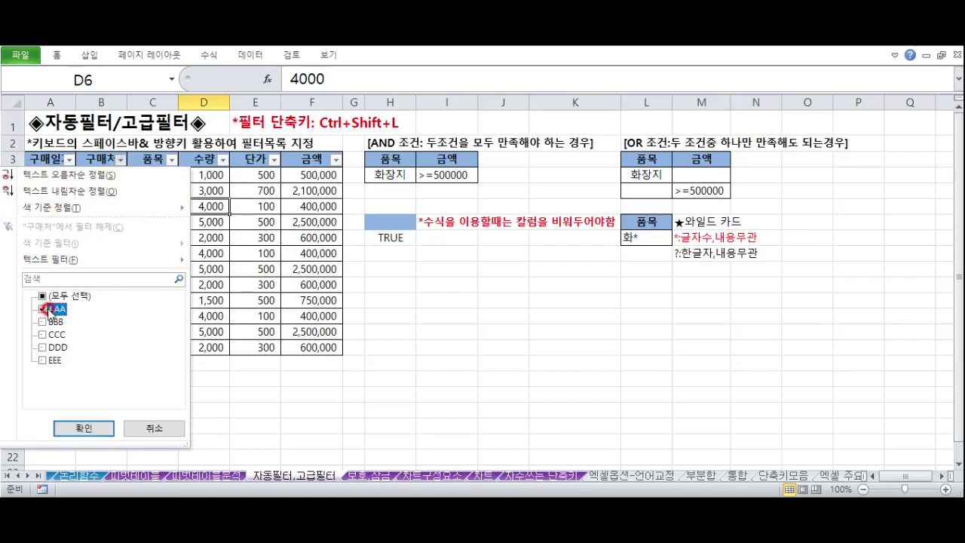
pyautogui.click(47, 322)
pyautogui.press('Down')
pyautogui.press('Down')
pyautogui.press('space')
pyautogui.press('Down')
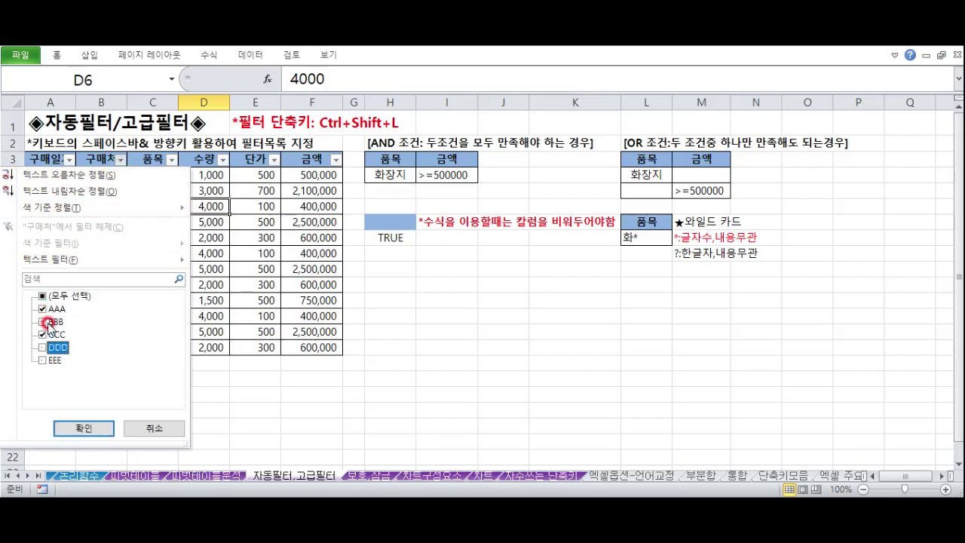
# - Toggle EEE on and off in the 구매처 list, apply the filter for AAA and CCC, and clear it
pyautogui.press('Down')
pyautogui.press('space')
pyautogui.press('space')
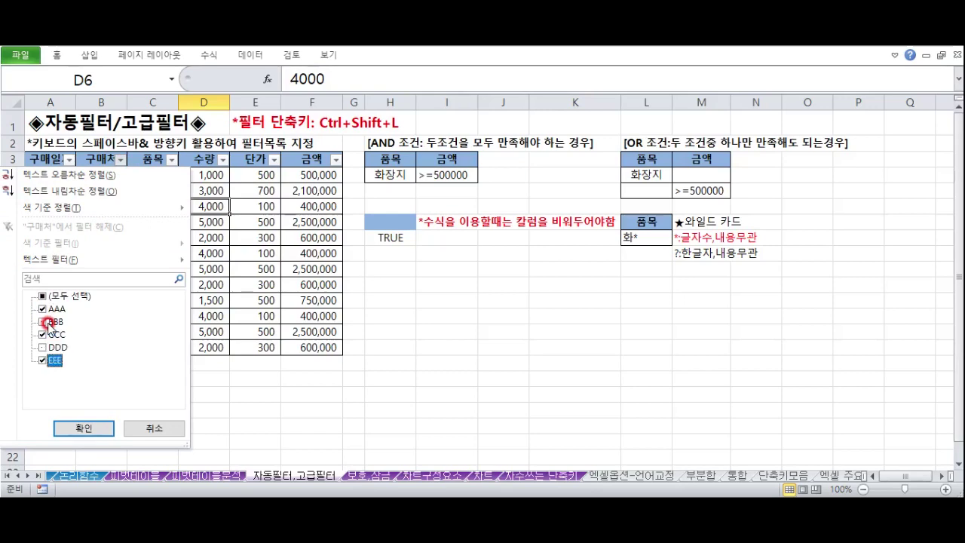
pyautogui.press('Up')
pyautogui.press('Up')
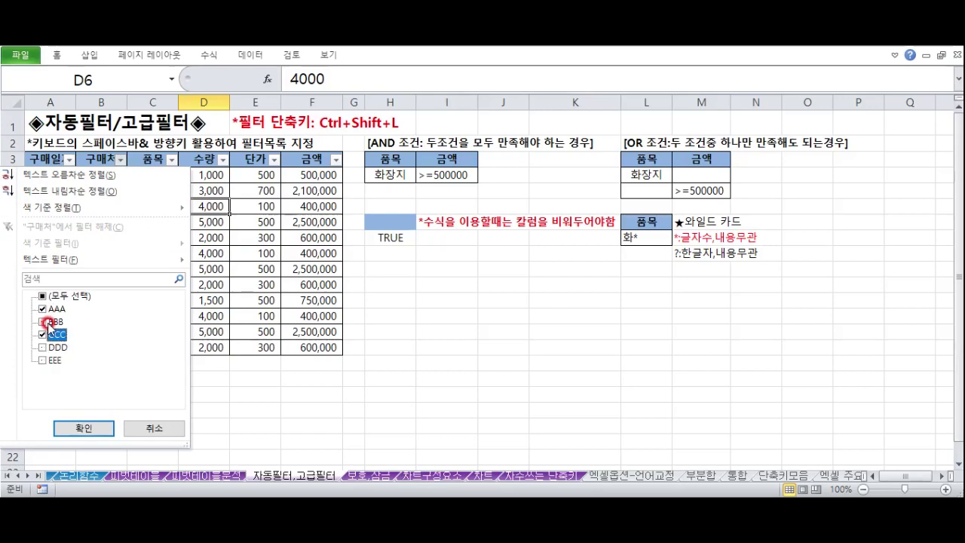
pyautogui.click(82, 428)
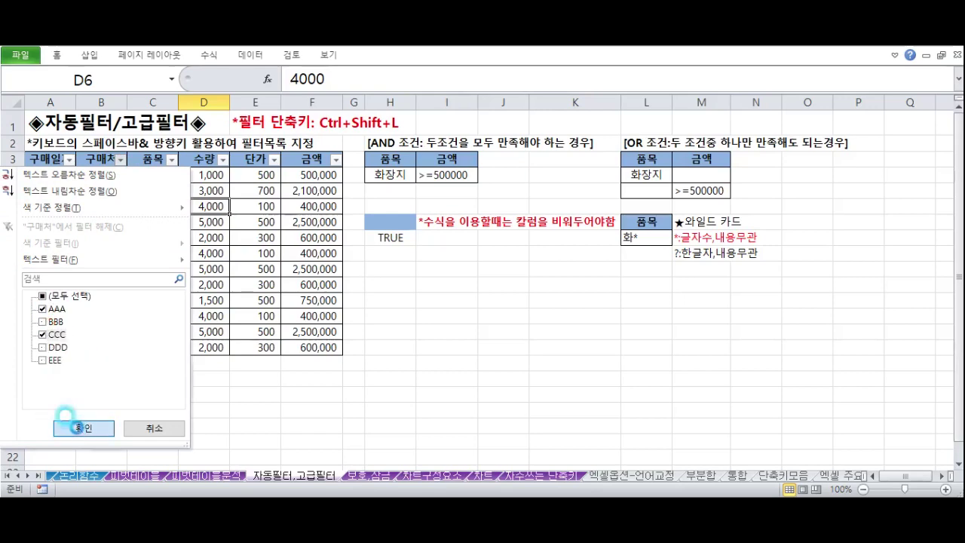
pyautogui.click(121, 159)
pyautogui.click(65, 223)
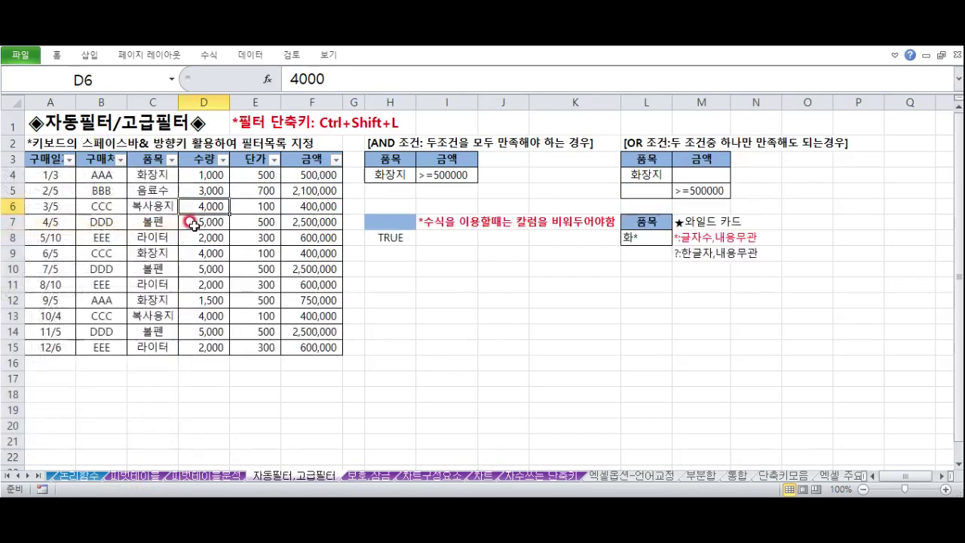
# - Filter the 수량 column for values greater than 5000, and clear that column's filter
pyautogui.click(46, 142)
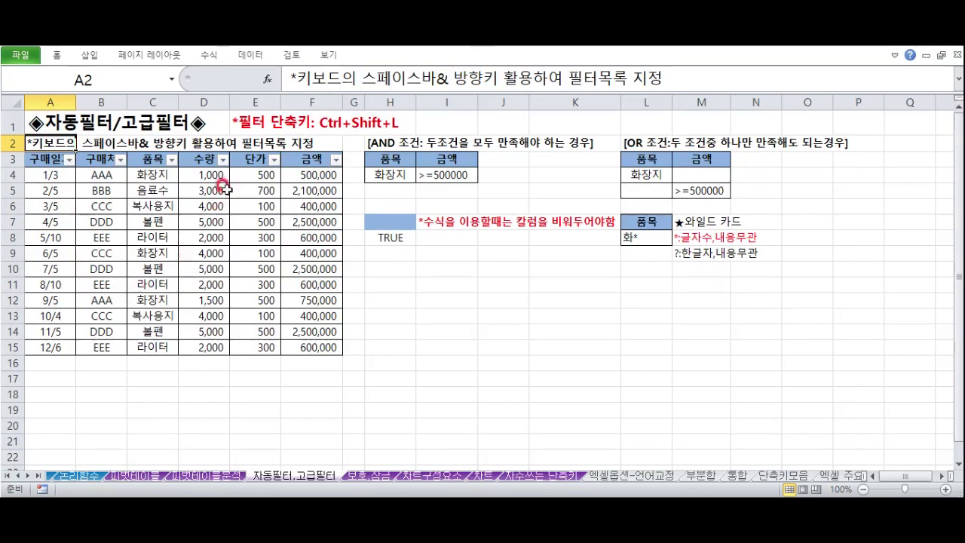
pyautogui.click(222, 160)
pyautogui.click(120, 260)
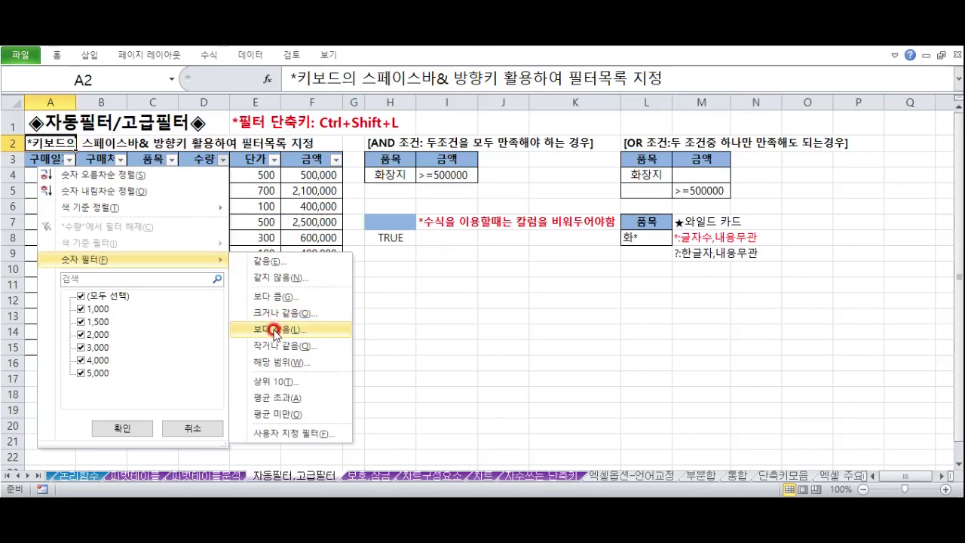
pyautogui.click(277, 296)
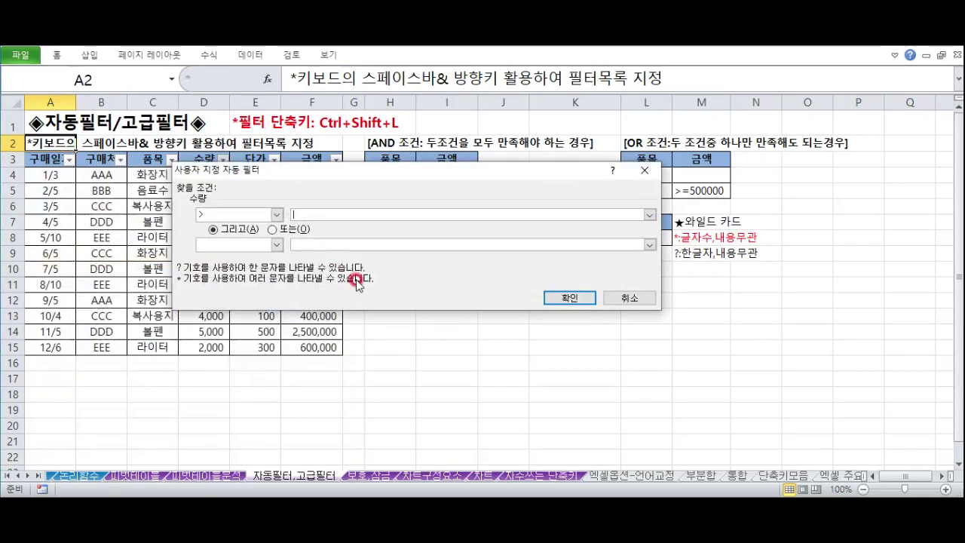
pyautogui.write('5000')
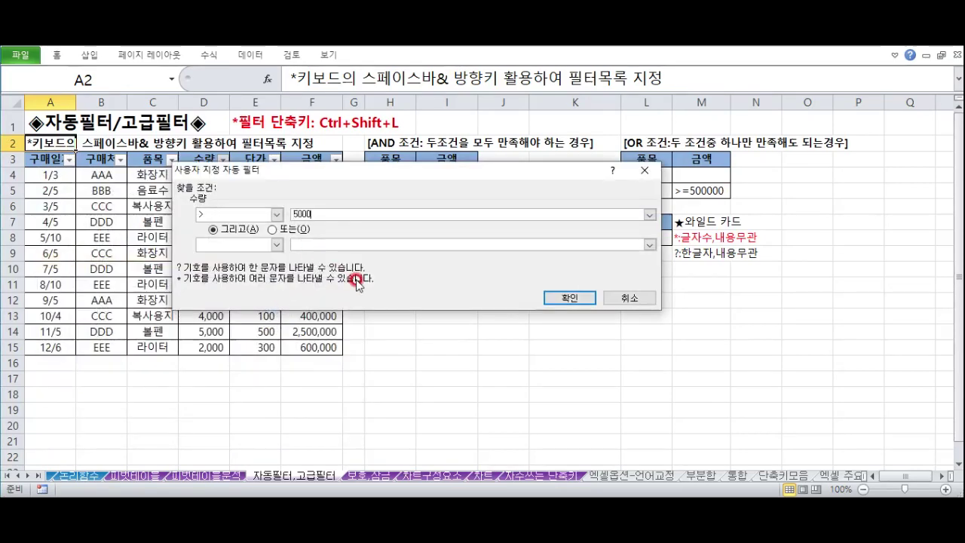
pyautogui.click(557, 297)
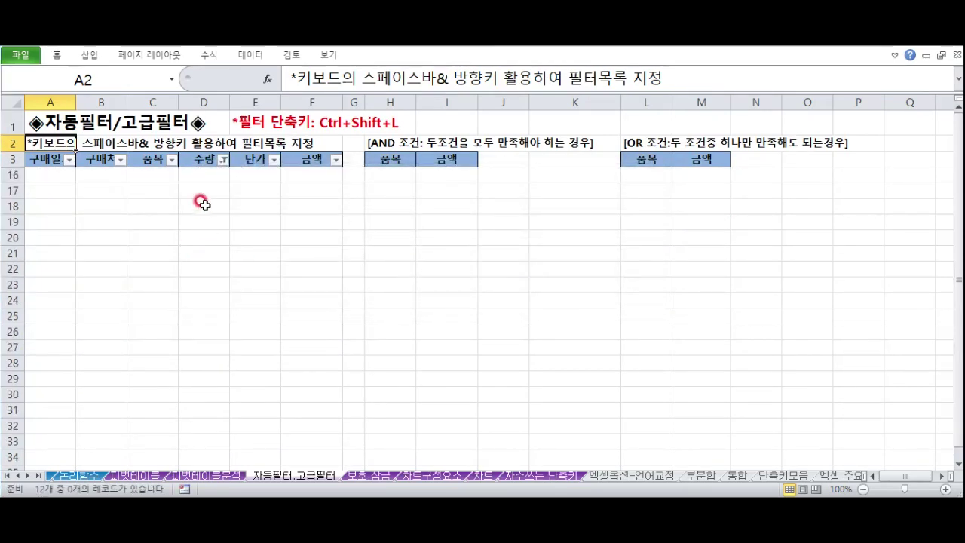
pyautogui.click(223, 159)
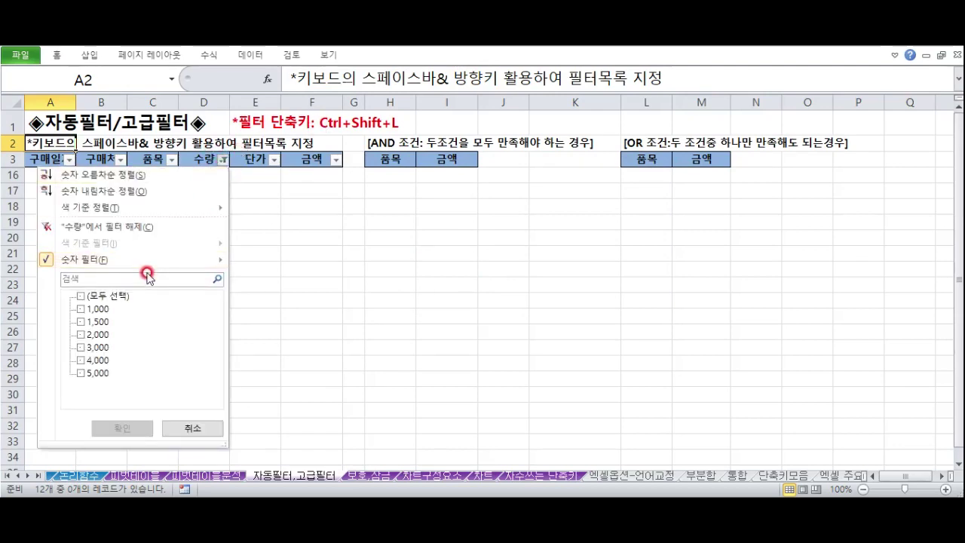
pyautogui.click(140, 234)
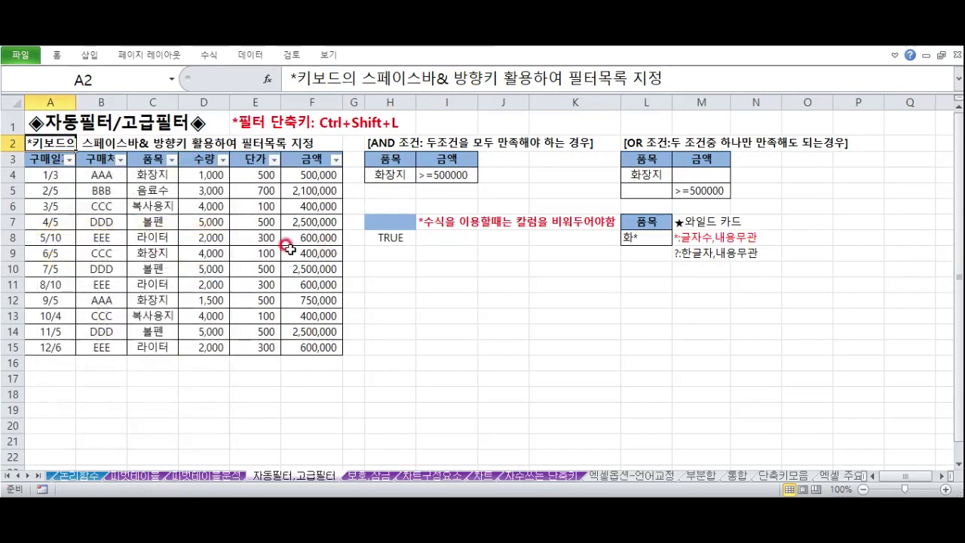
# - Filter the 금액 column for values greater than 50000, select its amounts in F4:F15, and undo the filter
pyautogui.click(337, 159)
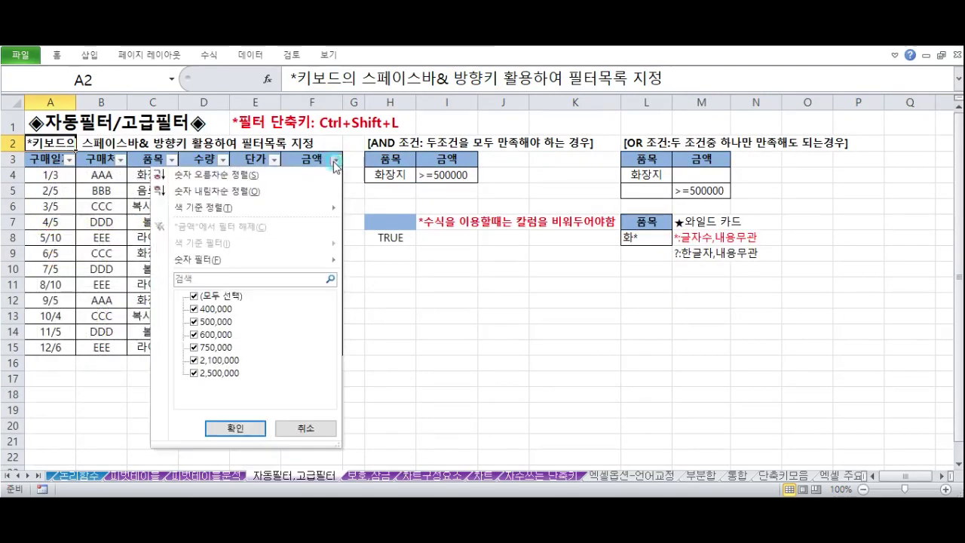
pyautogui.click(250, 259)
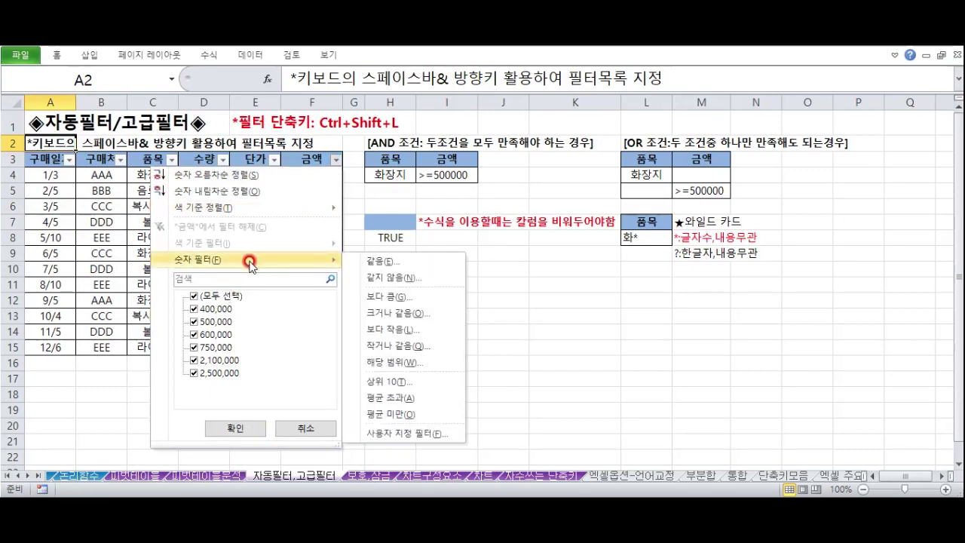
pyautogui.click(390, 297)
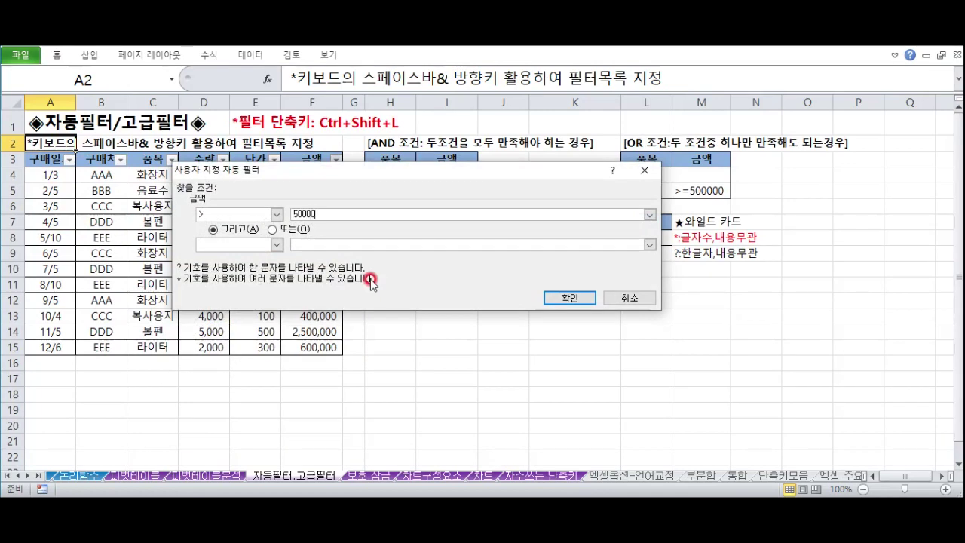
pyautogui.click(569, 297)
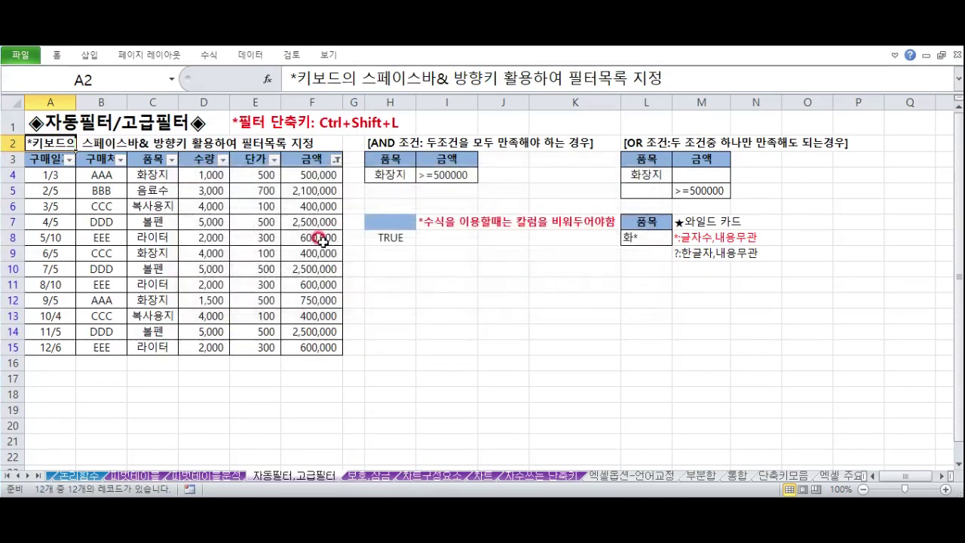
pyautogui.moveTo(301, 175); pyautogui.dragTo(317, 345)
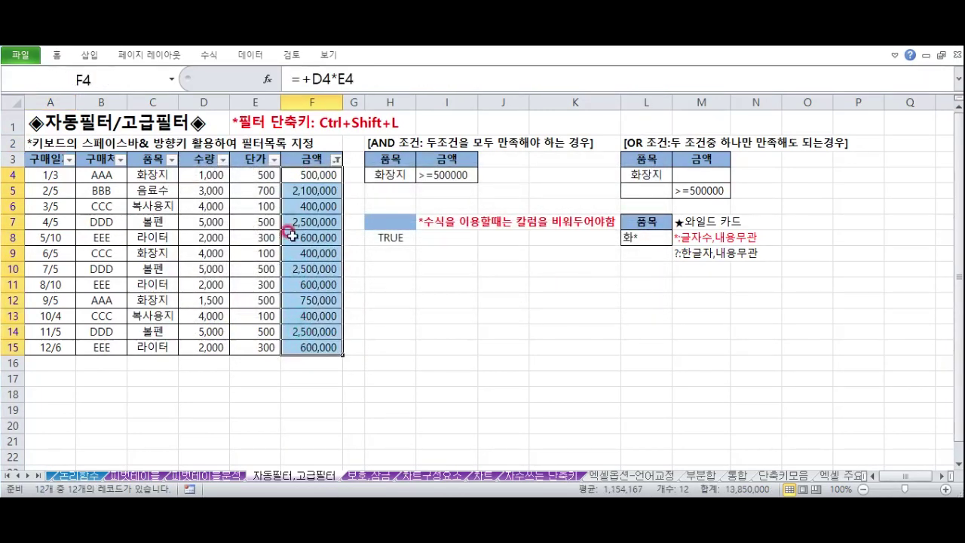
pyautogui.hotkey('ctrl', 'z')
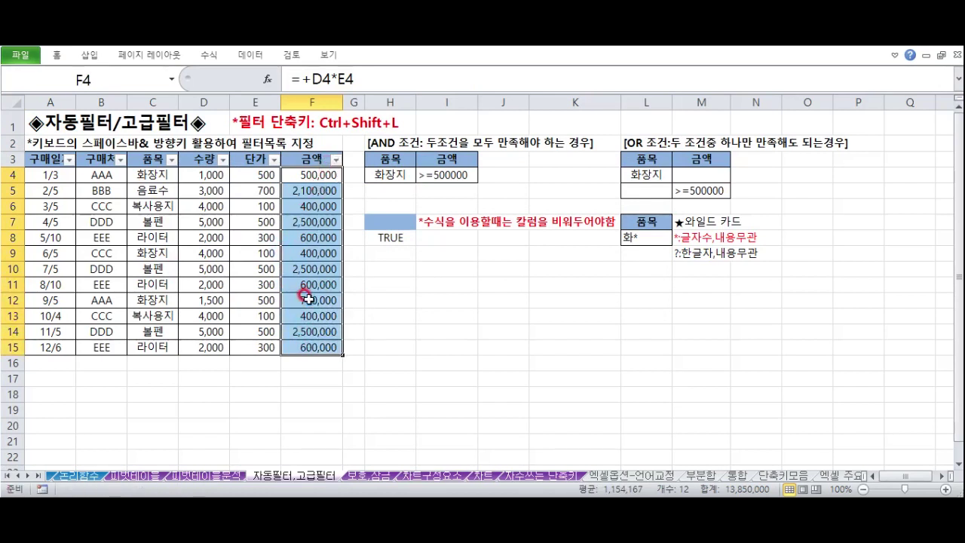
pyautogui.click(336, 159)
pyautogui.click(384, 290)
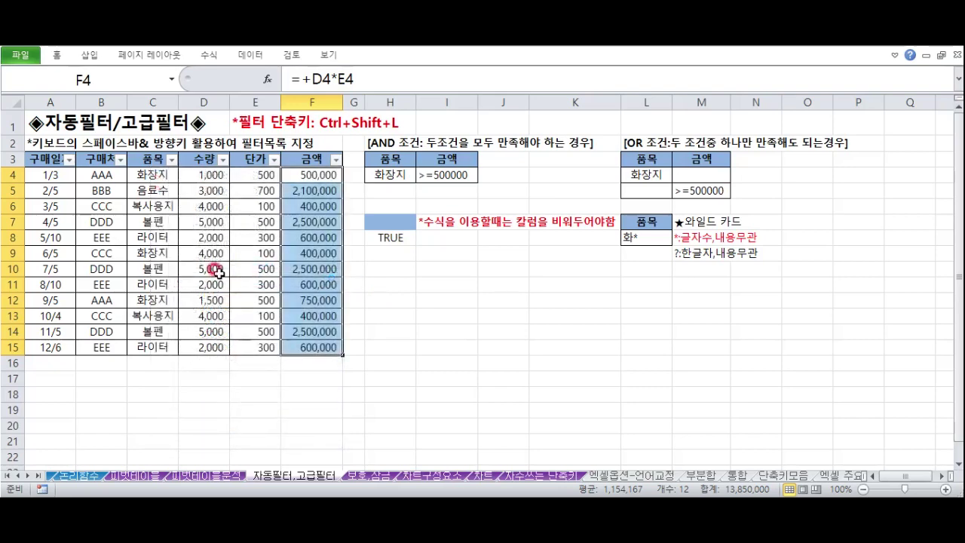
# - Expand the ribbon and examine the AND criteria range H3:I4 with its 품목 and 금액 conditions
pyautogui.click(154, 236)
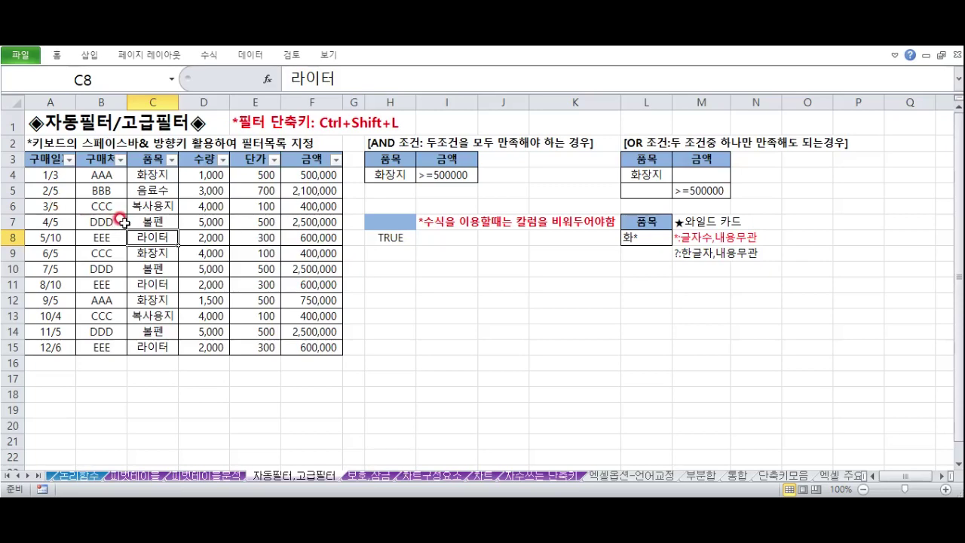
pyautogui.click(883, 58)
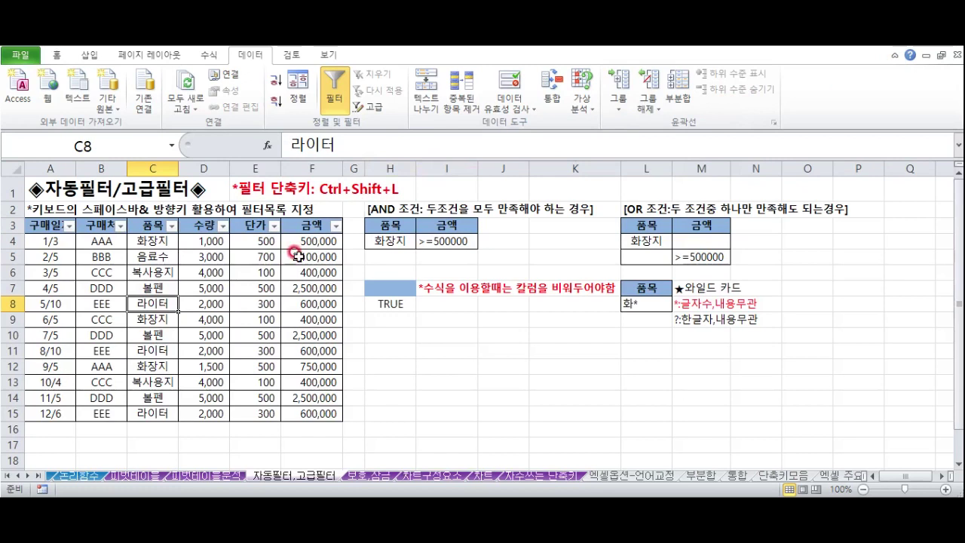
pyautogui.moveTo(386, 225); pyautogui.dragTo(467, 249)
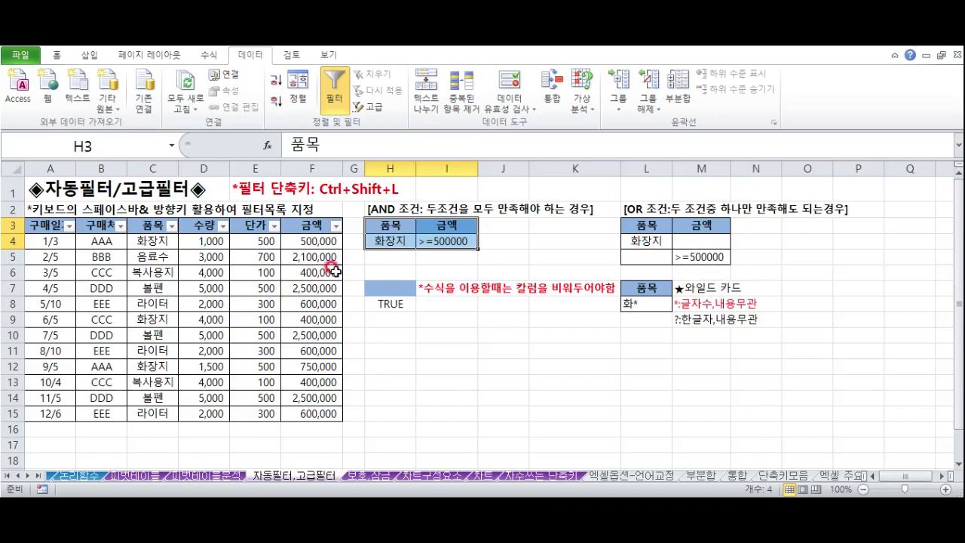
pyautogui.click(496, 240)
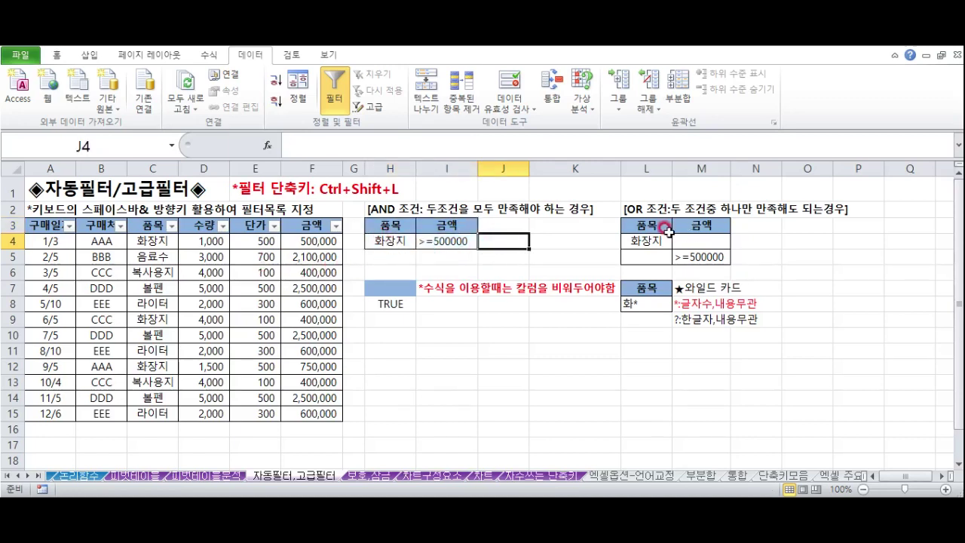
pyautogui.click(398, 224)
pyautogui.moveTo(398, 224); pyautogui.dragTo(445, 245)
pyautogui.click(371, 211)
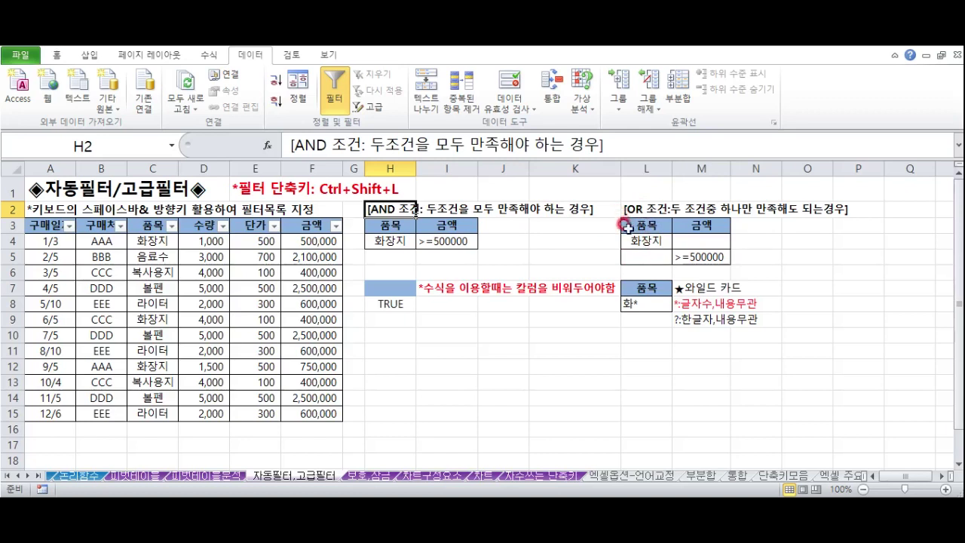
pyautogui.click(388, 241)
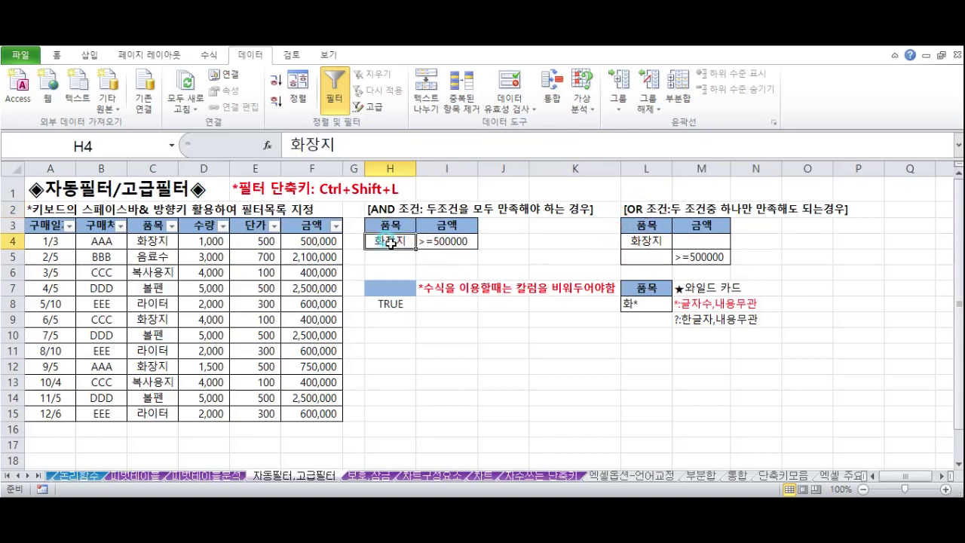
pyautogui.click(436, 241)
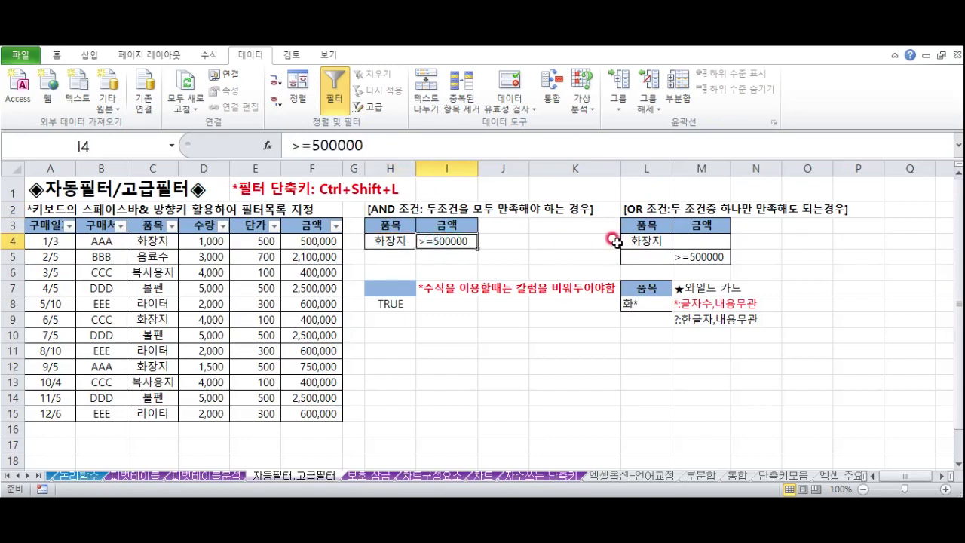
# - Examine the OR criteria in L3:M5 and compare its header cells with those of the AND criteria
pyautogui.click(641, 240)
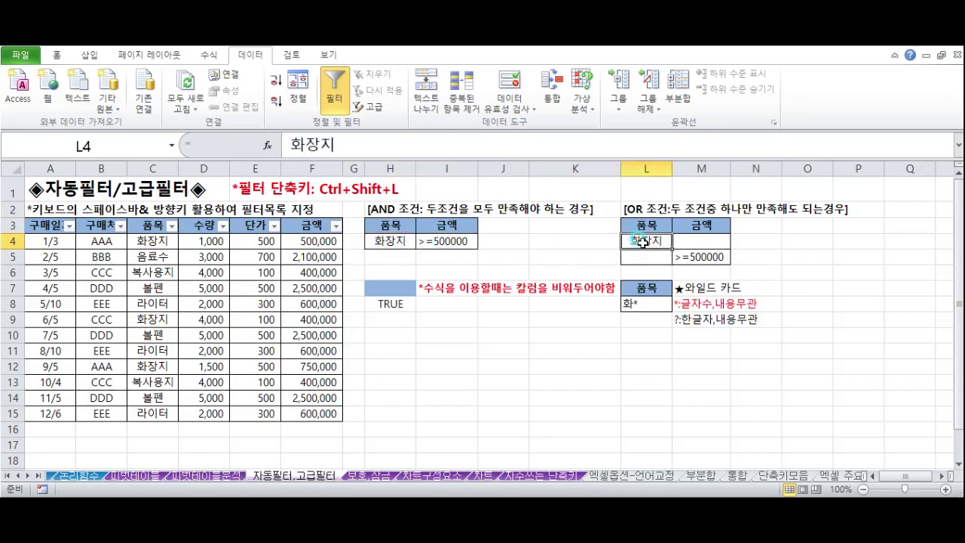
pyautogui.click(699, 257)
pyautogui.click(637, 239)
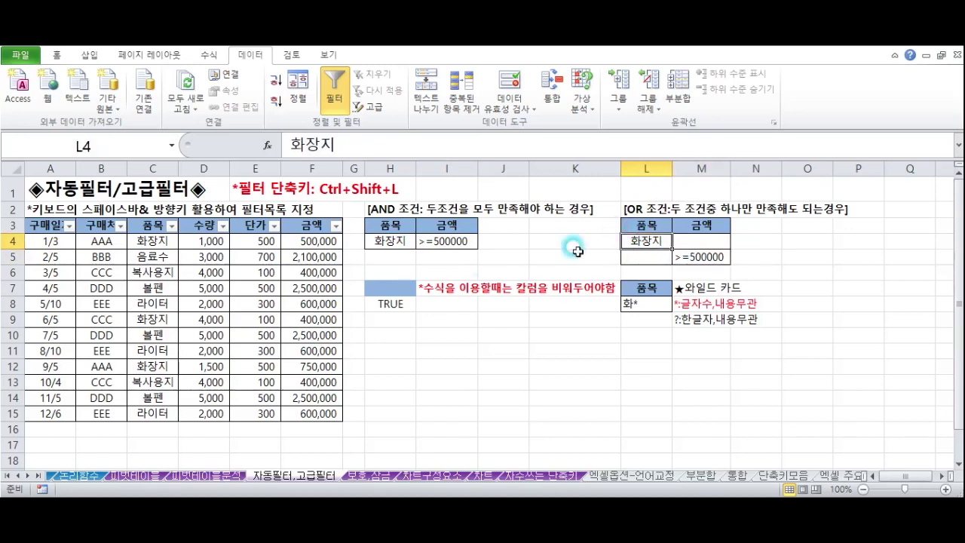
pyautogui.moveTo(390, 230); pyautogui.dragTo(437, 225)
pyautogui.moveTo(647, 224); pyautogui.dragTo(716, 224)
pyautogui.click(483, 255)
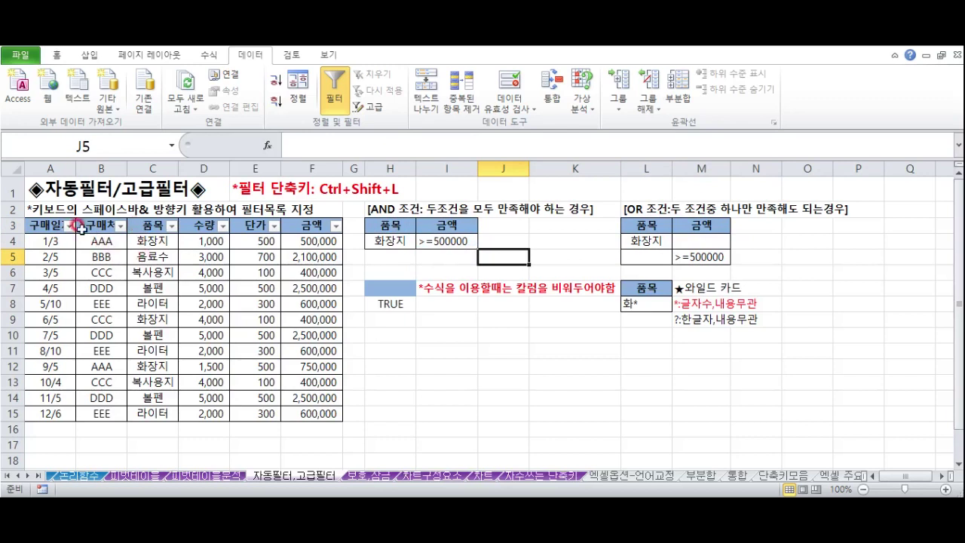
# - Start an Advanced Filter on the purchase table A3:F15 with the AND criteria range H3:I4
pyautogui.moveTo(45, 222); pyautogui.dragTo(294, 411)
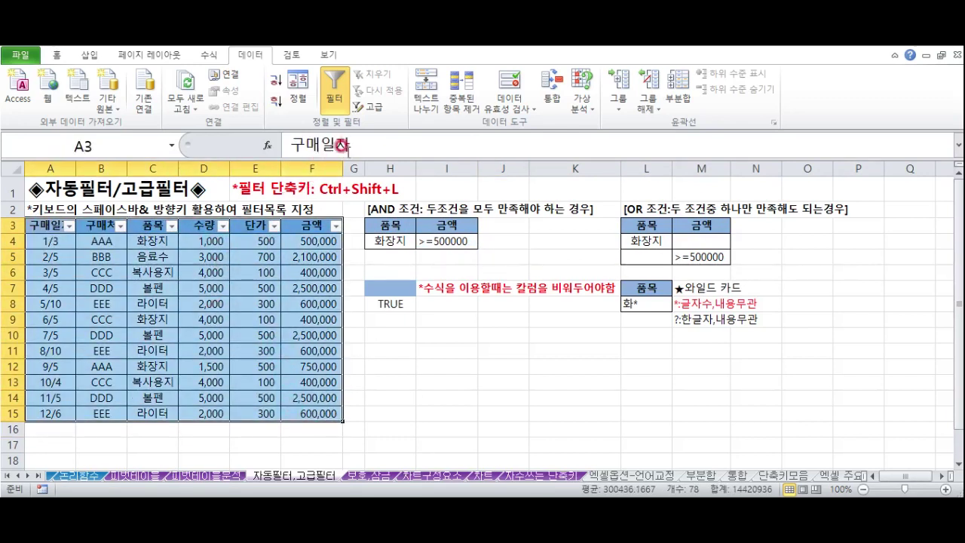
pyautogui.click(372, 109)
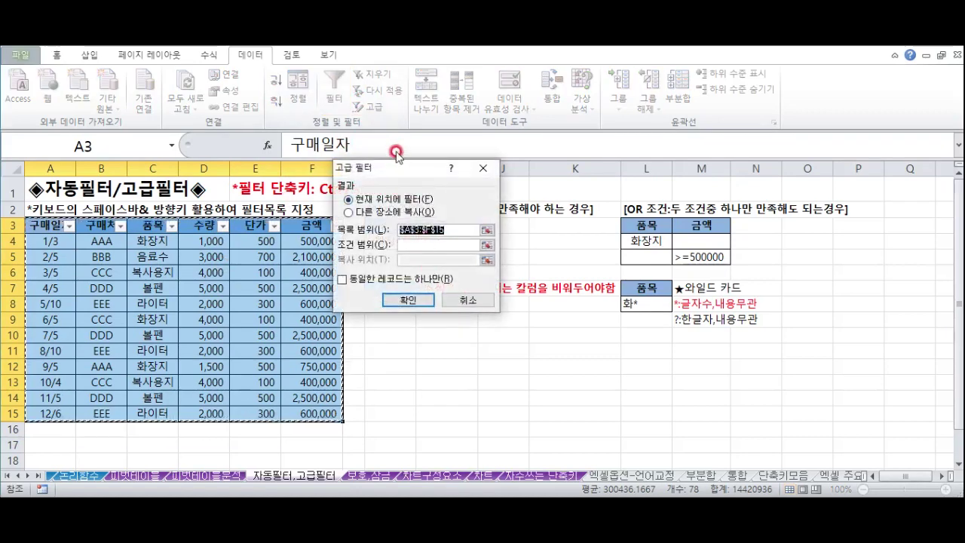
pyautogui.click(405, 175)
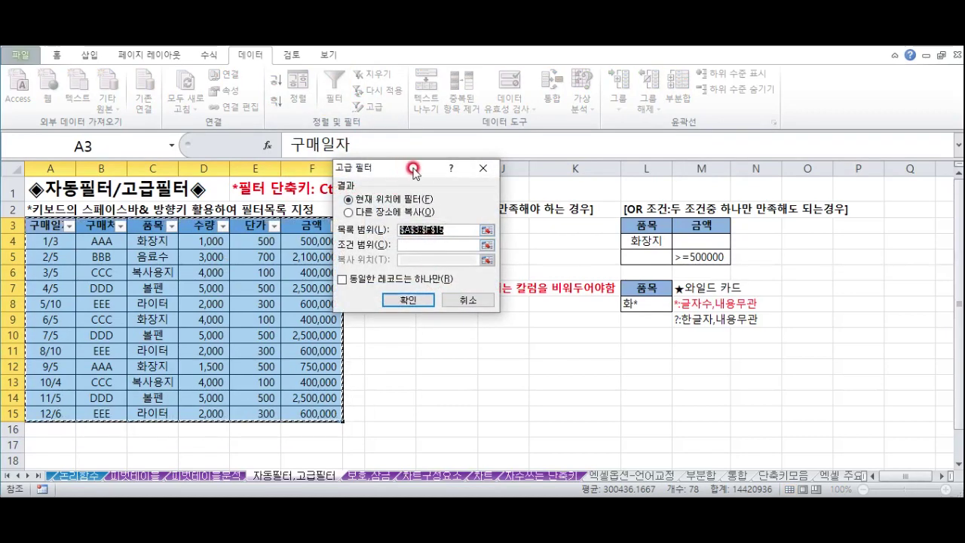
pyautogui.moveTo(413, 172); pyautogui.dragTo(253, 214)
pyautogui.click(278, 280)
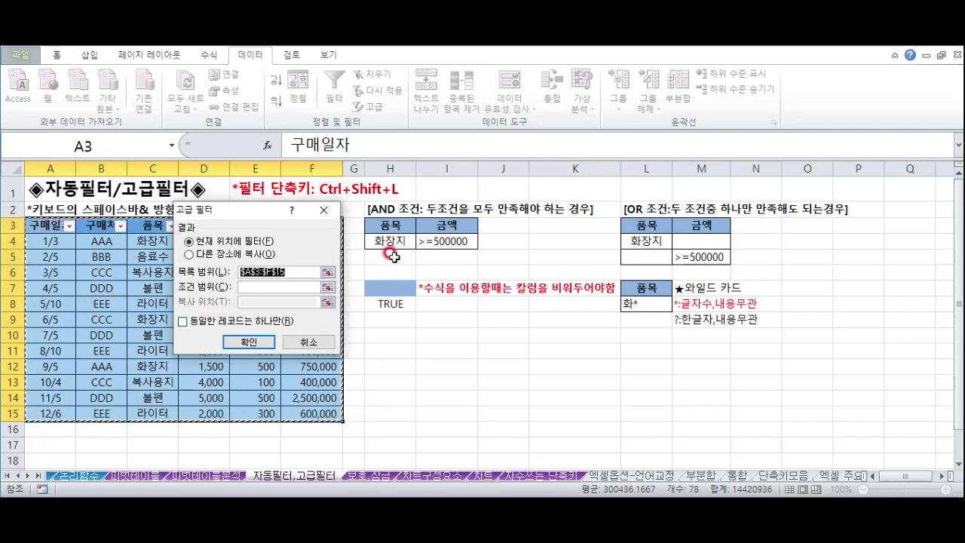
pyautogui.click(319, 288)
pyautogui.click(326, 288)
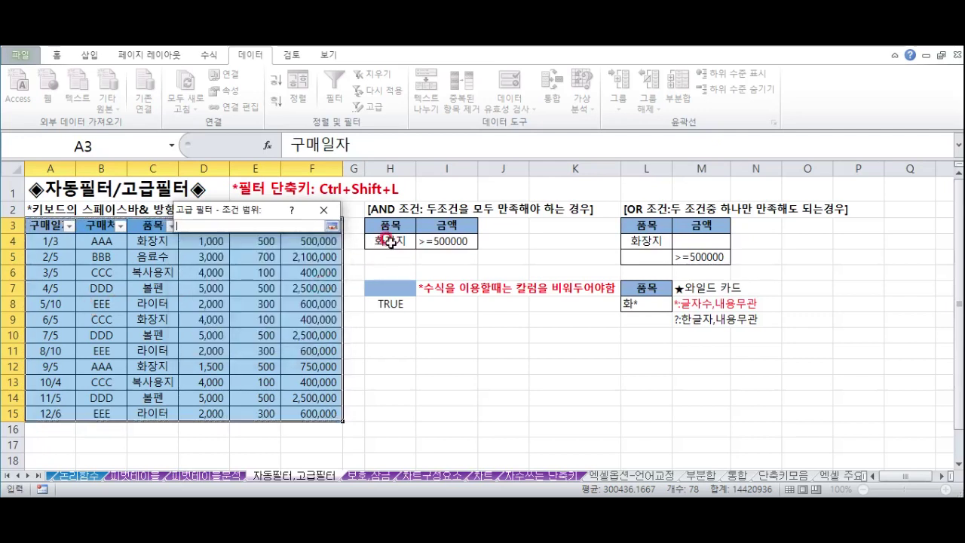
pyautogui.moveTo(386, 224); pyautogui.dragTo(443, 242)
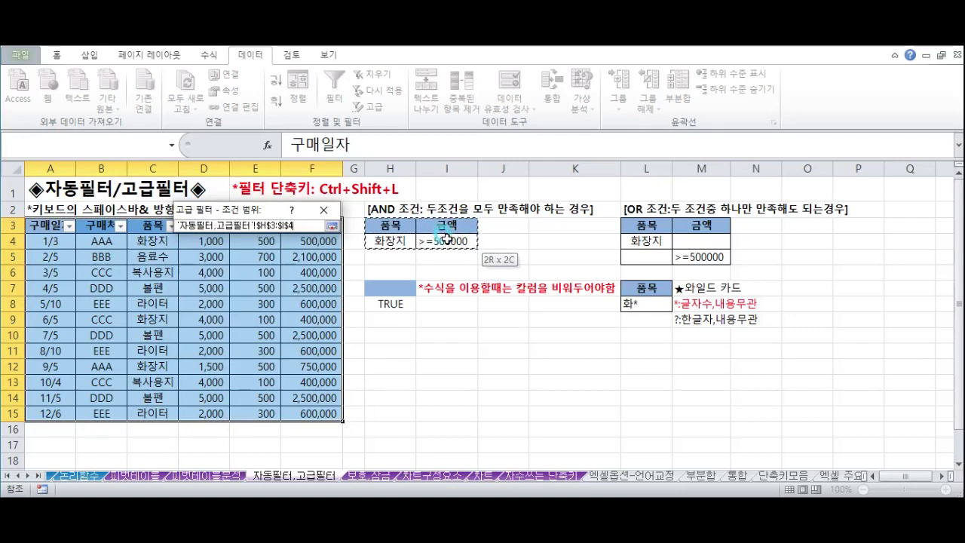
pyautogui.click(332, 226)
# - Set the Advanced Filter to copy its results to H11, run it, and select the extracted table H11:M13
pyautogui.click(190, 255)
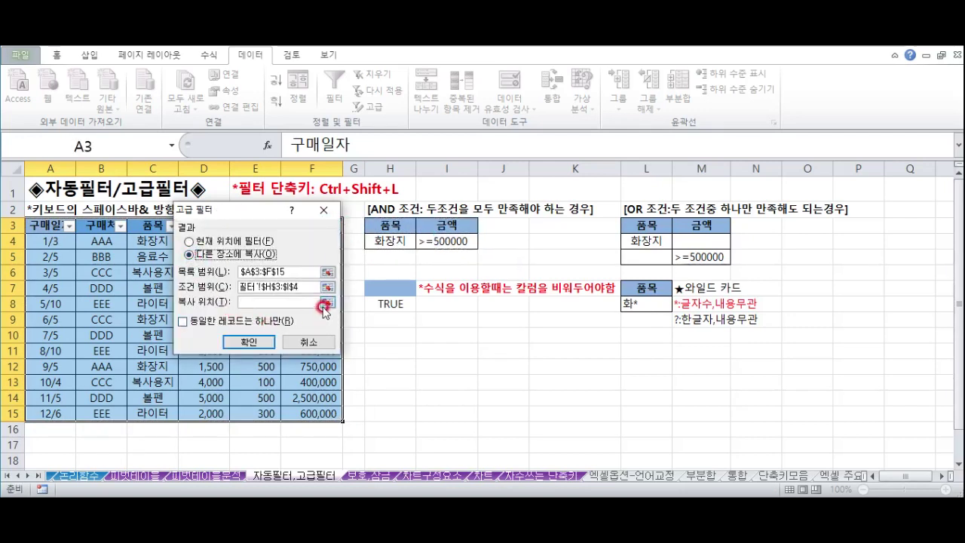
pyautogui.click(325, 304)
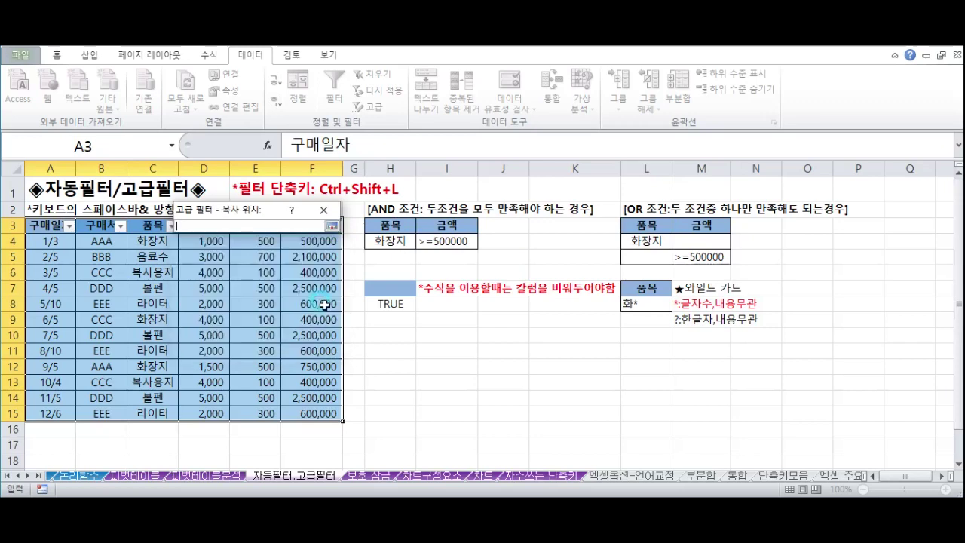
pyautogui.click(386, 347)
pyautogui.click(329, 227)
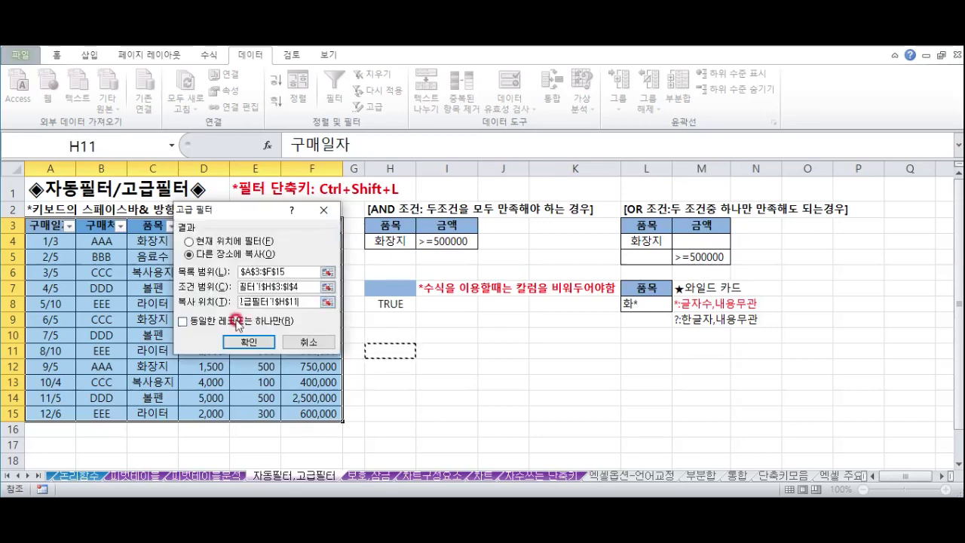
pyautogui.click(250, 340)
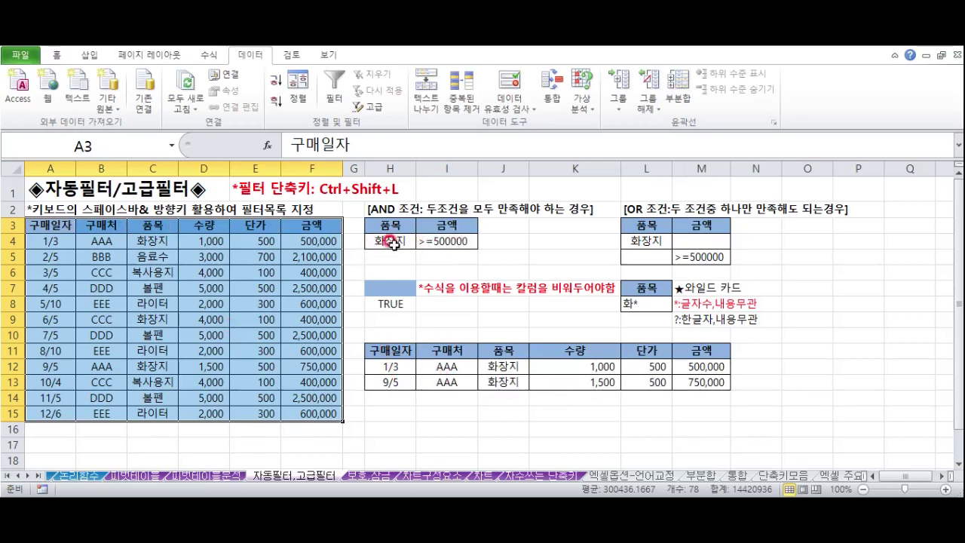
pyautogui.moveTo(397, 337); pyautogui.dragTo(685, 377)
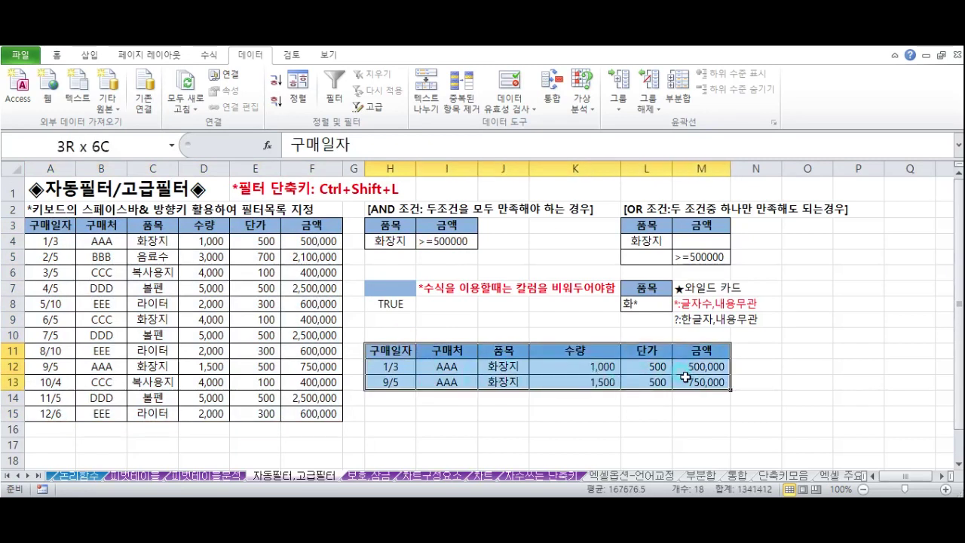
# - Start an Advanced Filter on the purchase table A3:F15 with the OR criteria range L3:M5
pyautogui.click(651, 226)
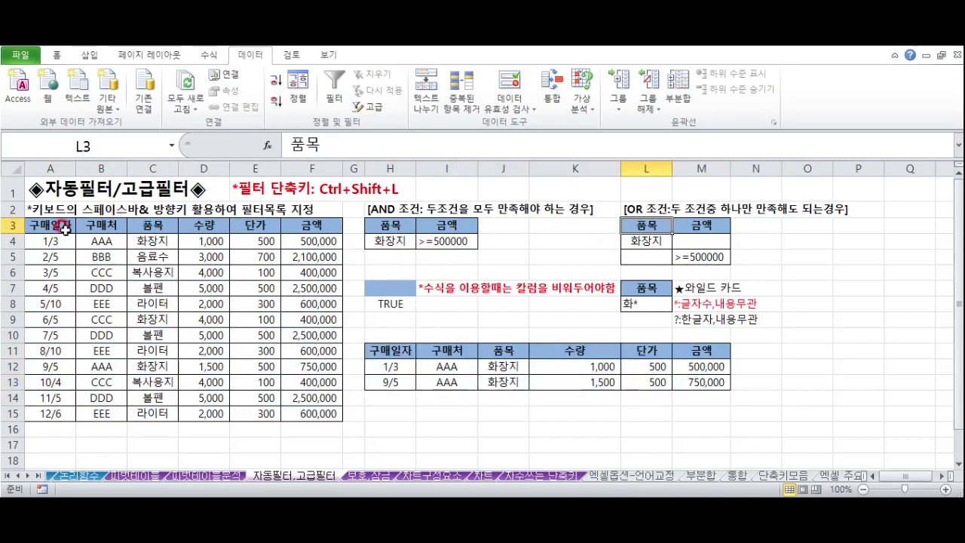
pyautogui.moveTo(64, 230); pyautogui.dragTo(309, 411)
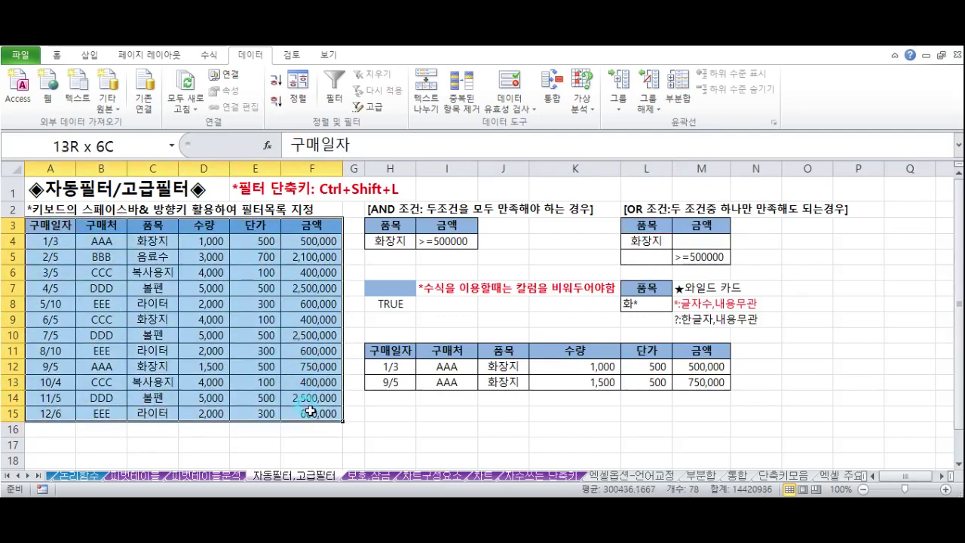
pyautogui.click(369, 106)
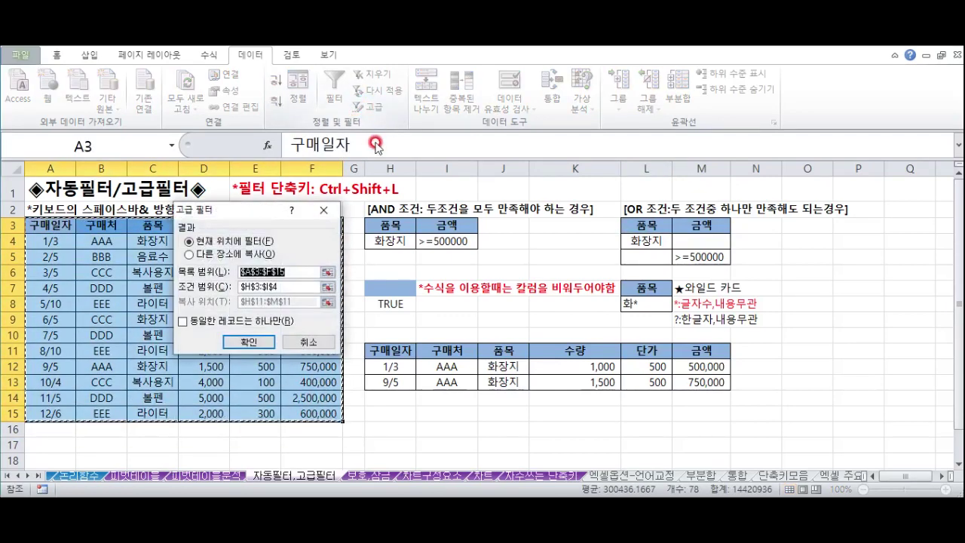
pyautogui.click(330, 287)
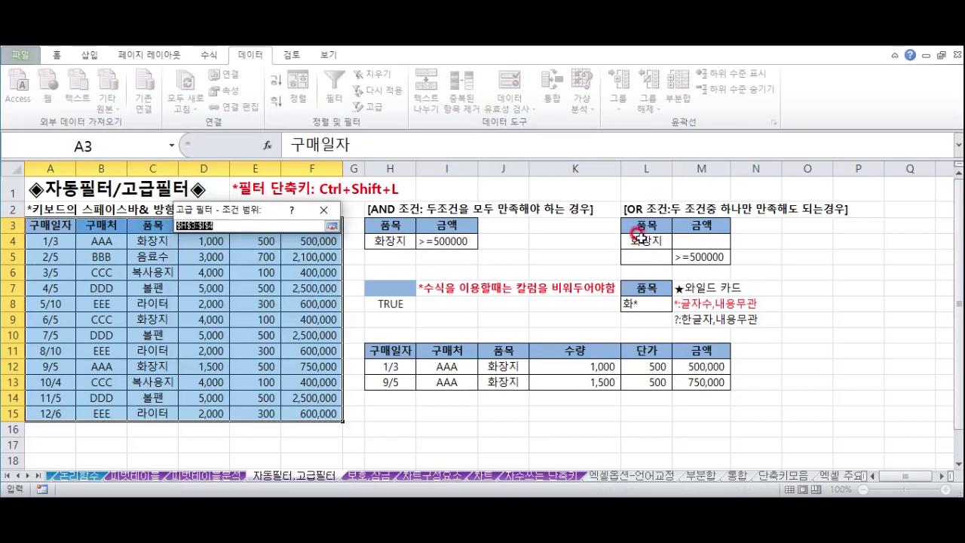
pyautogui.moveTo(639, 227); pyautogui.dragTo(695, 257)
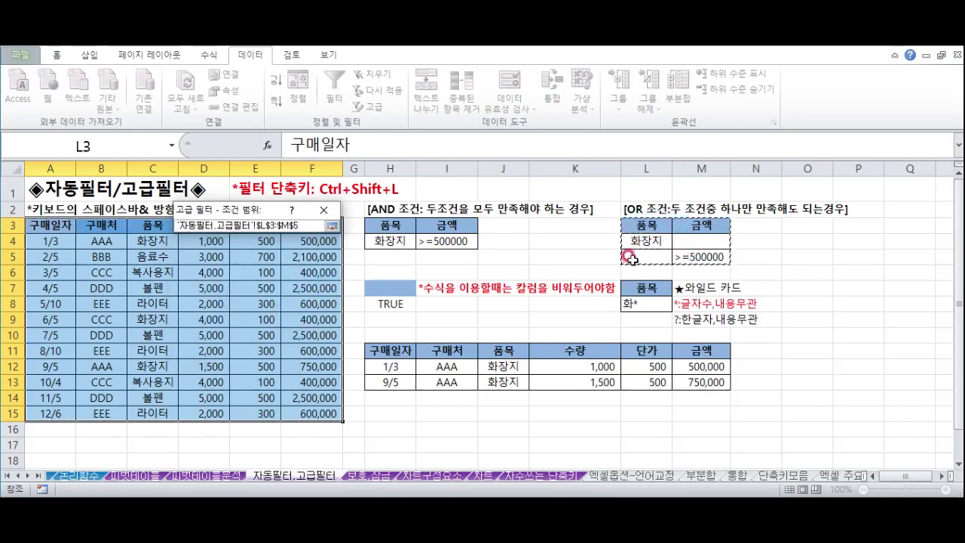
pyautogui.click(331, 225)
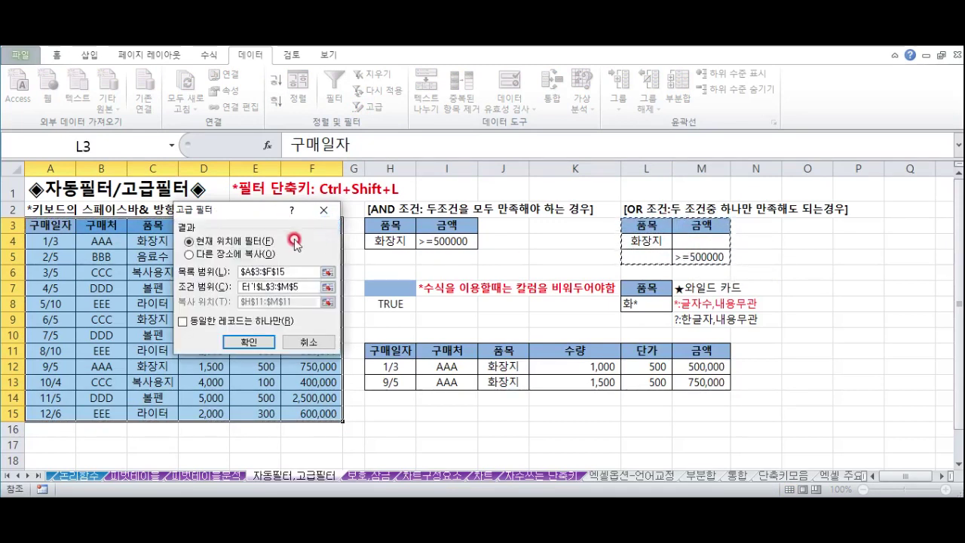
# - Set the Advanced Filter to copy the OR results to another location starting at A17, and run it
pyautogui.click(190, 256)
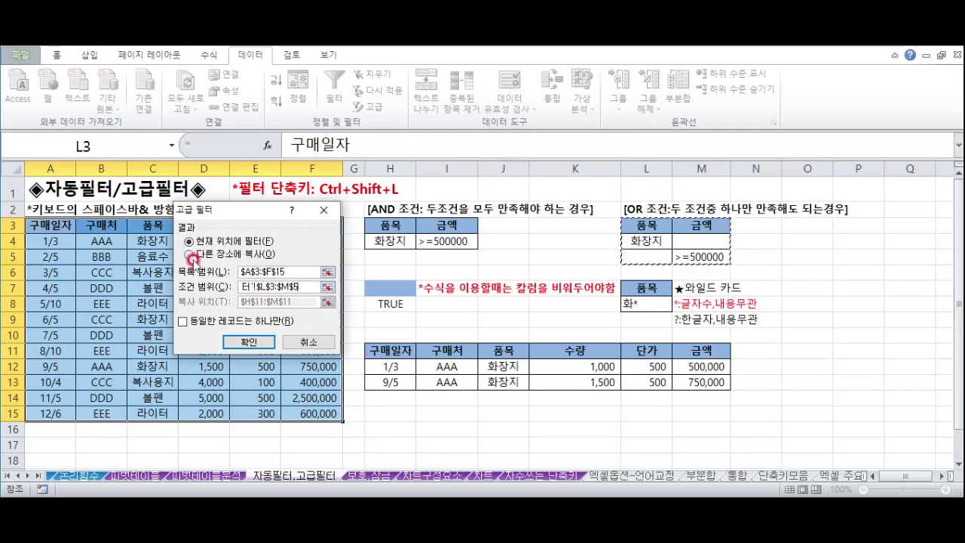
pyautogui.click(327, 302)
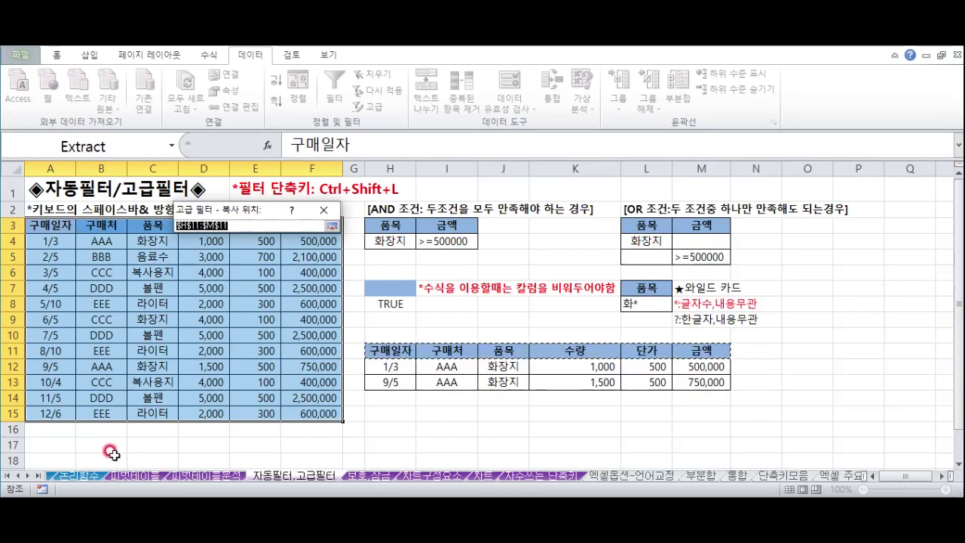
pyautogui.click(48, 445)
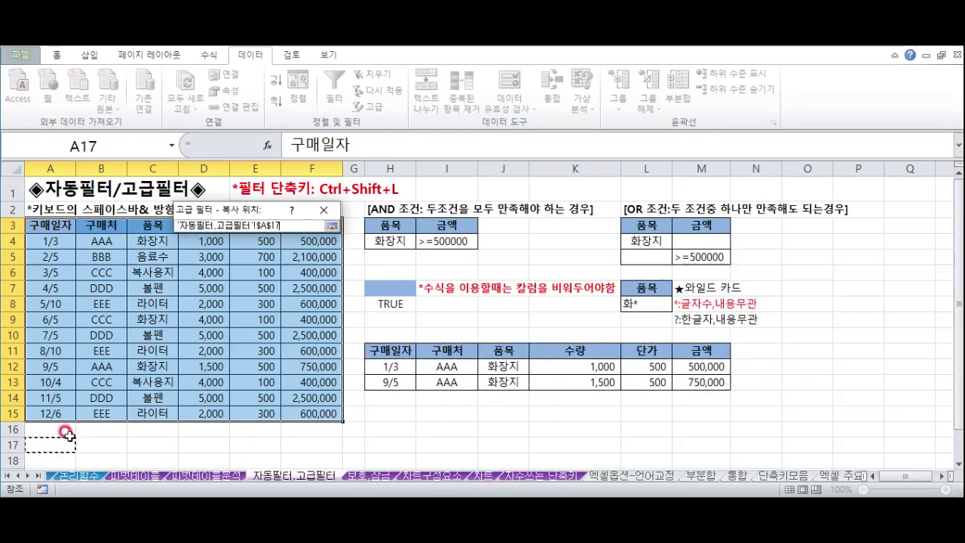
pyautogui.click(331, 226)
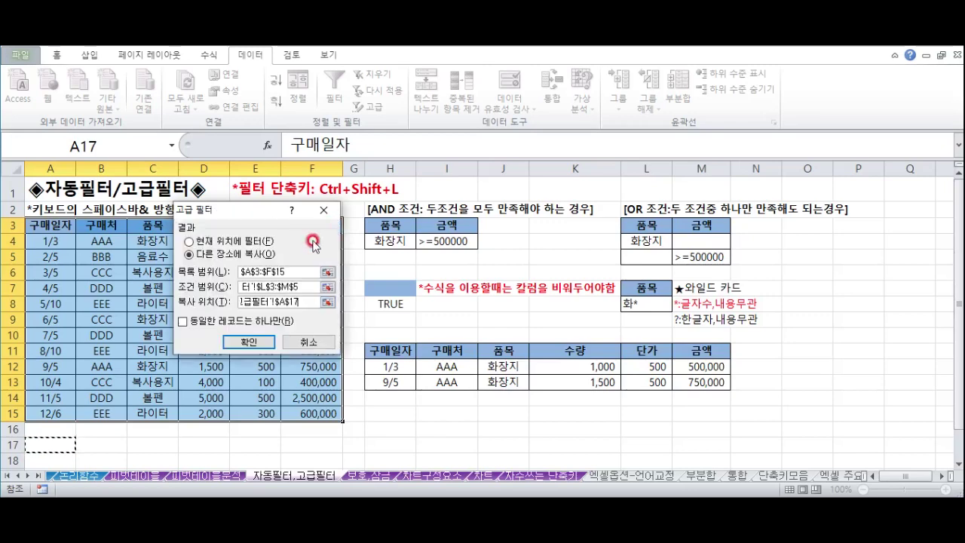
pyautogui.click(251, 341)
# - Review the extracted table A17:F27 and compare its records with the OR criteria
pyautogui.scroll(-2, 226, 333)
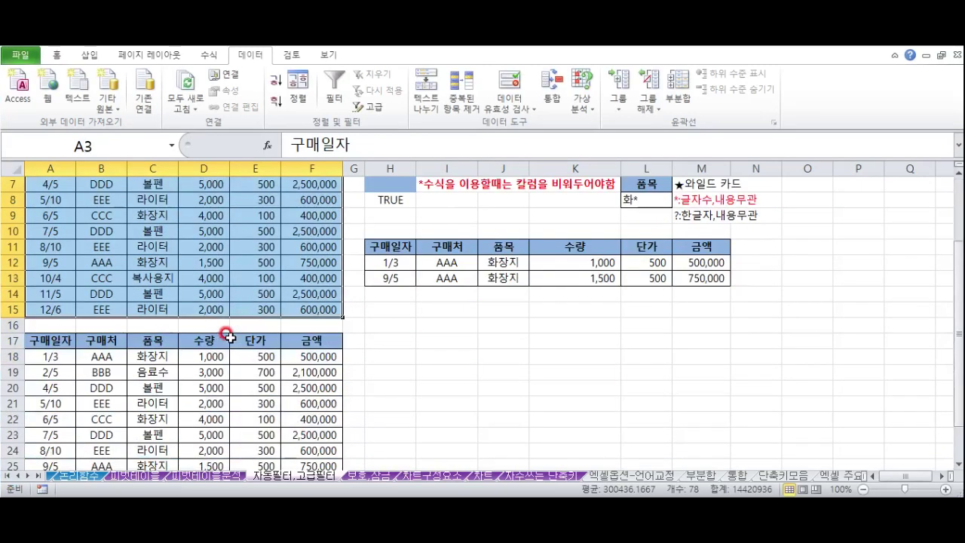
pyautogui.scroll(-2, 226, 334)
pyautogui.moveTo(55, 257); pyautogui.dragTo(307, 400)
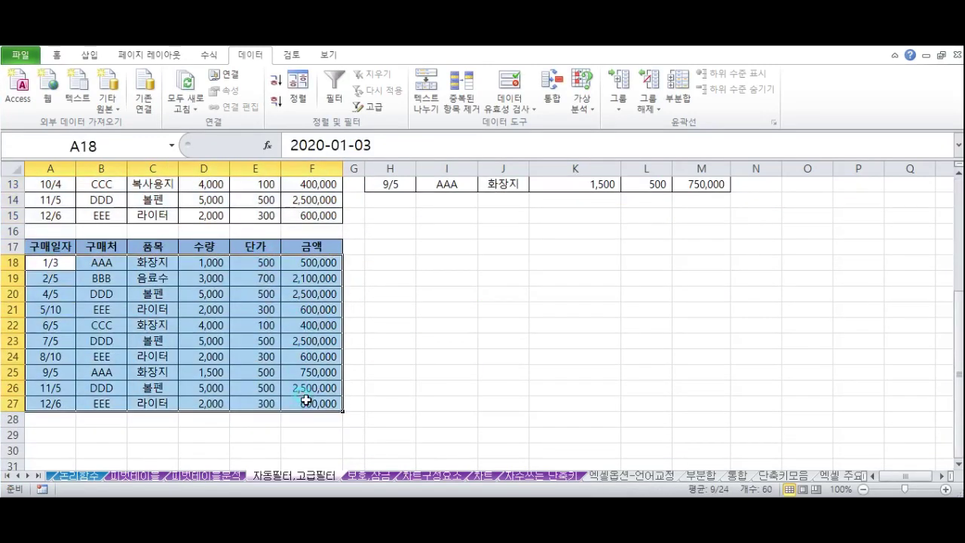
pyautogui.scroll(4, 362, 360)
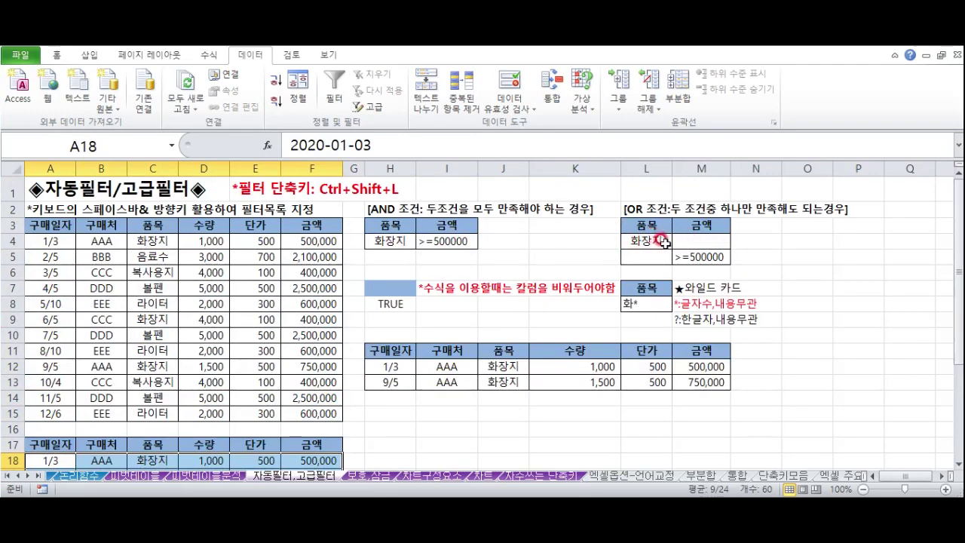
pyautogui.scroll(-3, 132, 408)
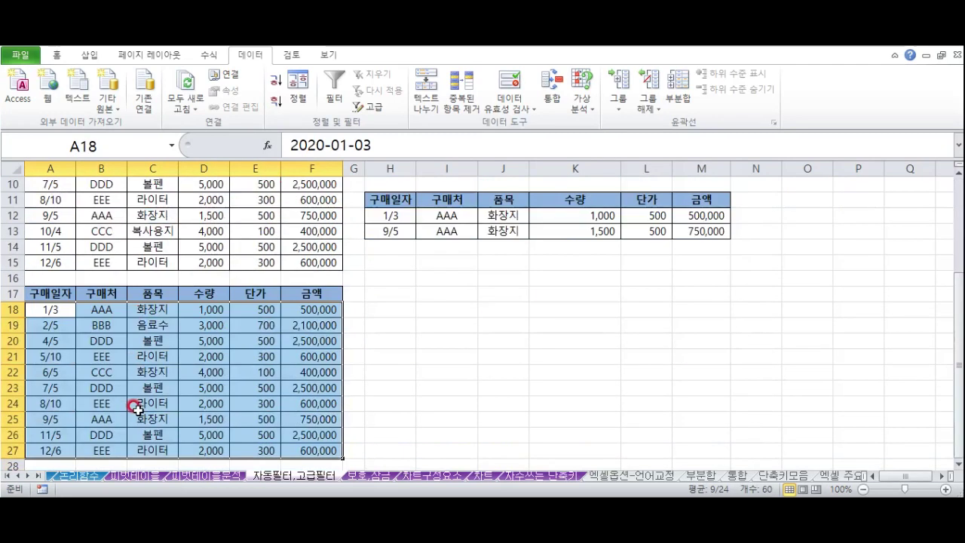
pyautogui.moveTo(49, 297); pyautogui.dragTo(306, 435)
pyautogui.scroll(3, 253, 383)
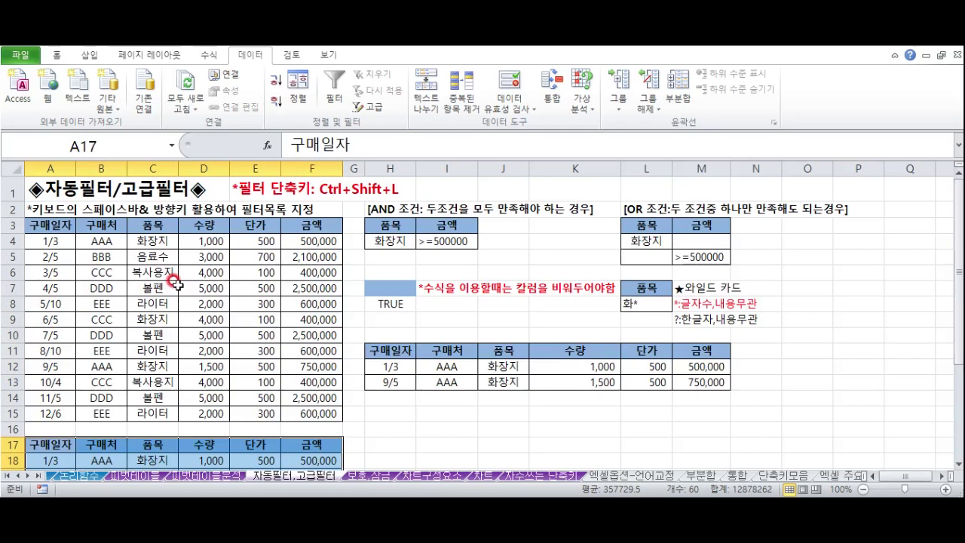
# - Examine the text-length formula condition in H8 and the blank header cell H7 above it
pyautogui.click(395, 302)
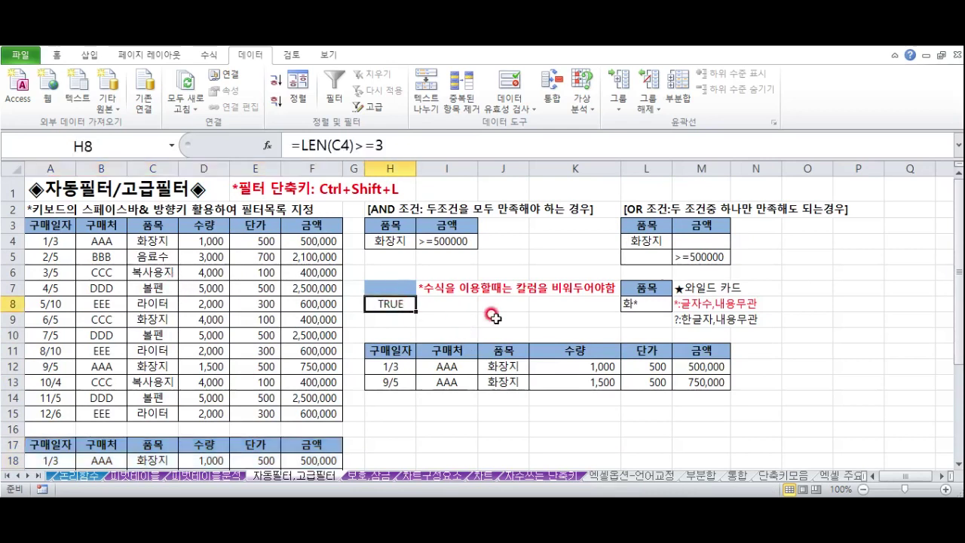
pyautogui.click(329, 146)
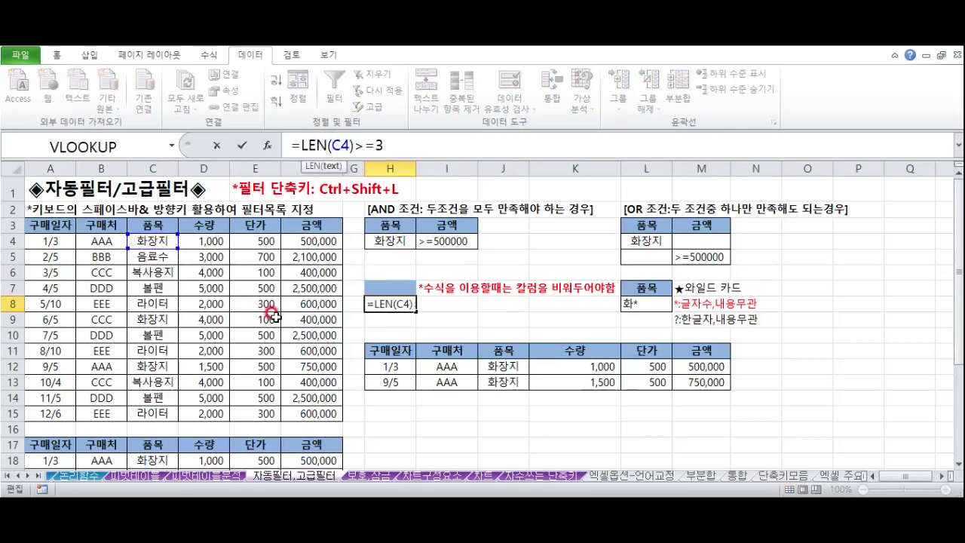
pyautogui.hotkey('ctrl', 'Return')
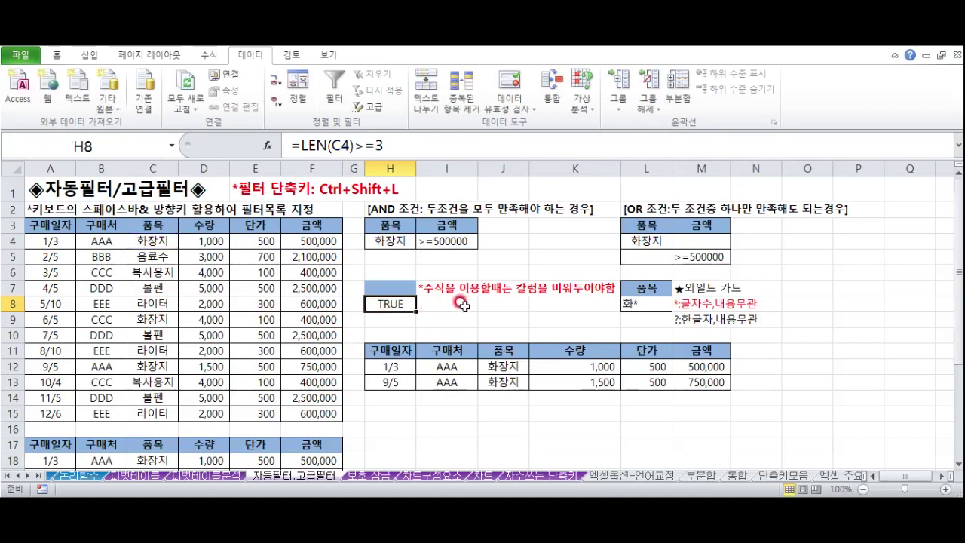
pyautogui.click(393, 284)
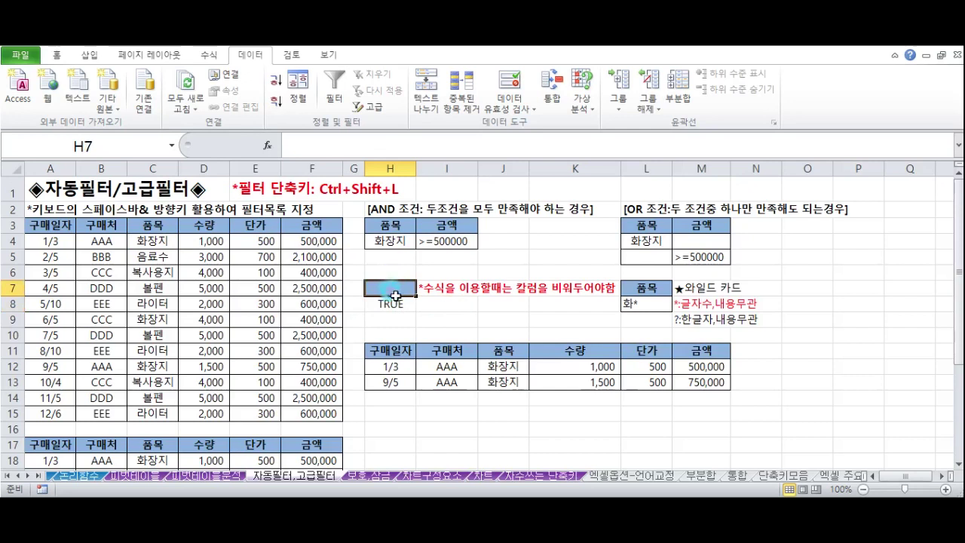
pyautogui.moveTo(395, 296); pyautogui.dragTo(395, 303)
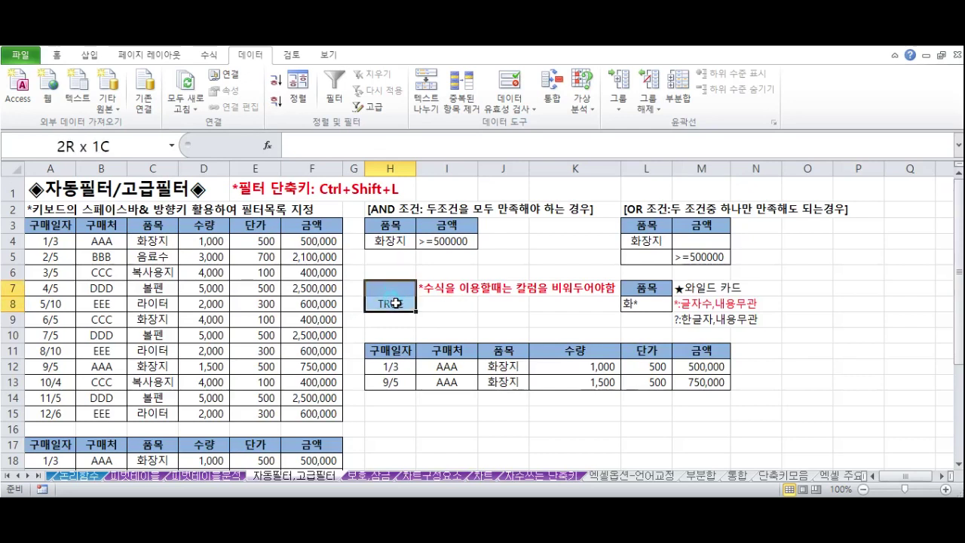
pyautogui.moveTo(388, 290); pyautogui.dragTo(381, 308)
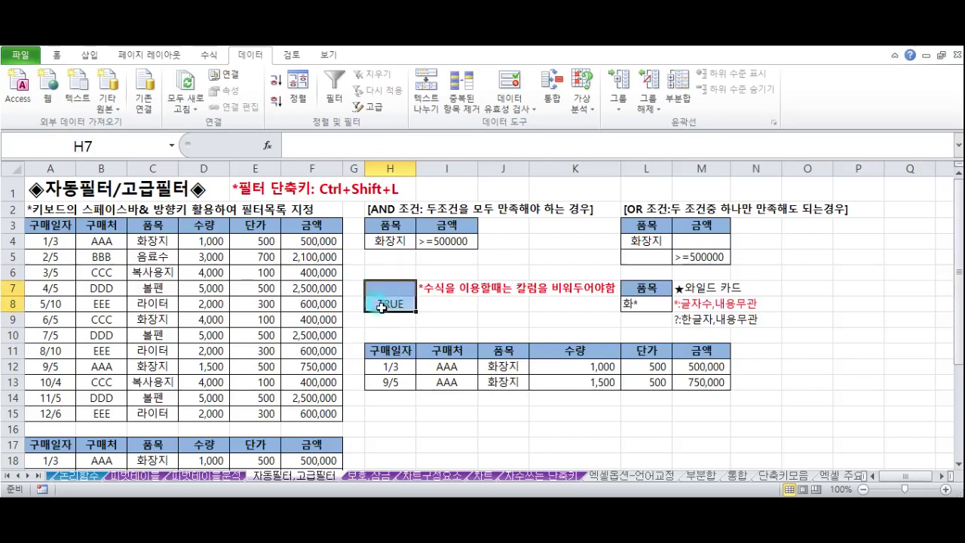
pyautogui.click(381, 290)
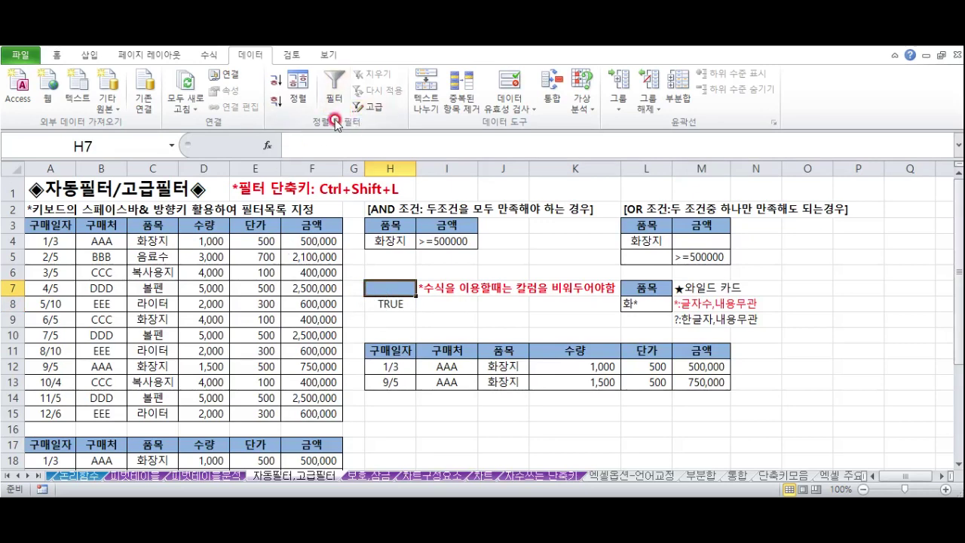
# - Start an Advanced Filter on the purchase table A3:F15 with the formula criteria range H7:H8
pyautogui.moveTo(64, 230); pyautogui.dragTo(304, 413)
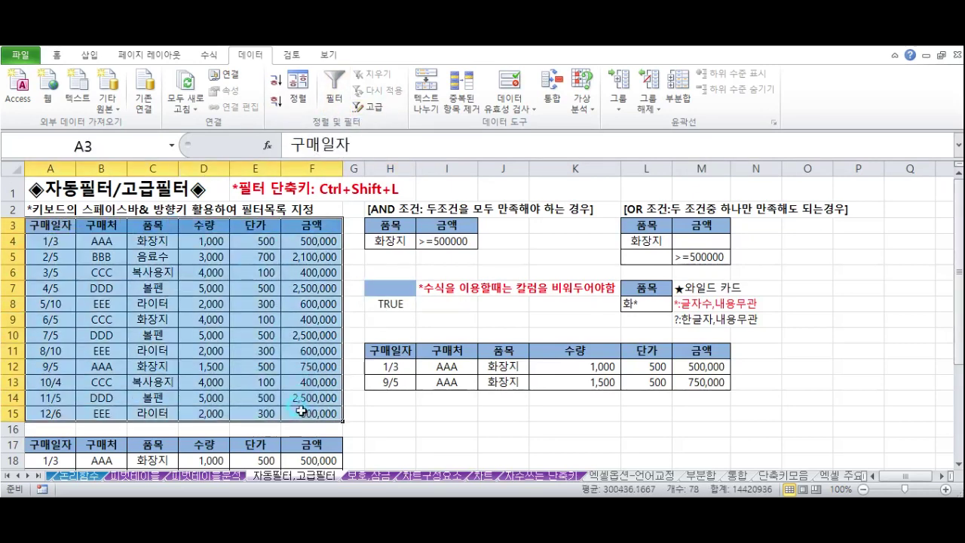
pyautogui.click(366, 111)
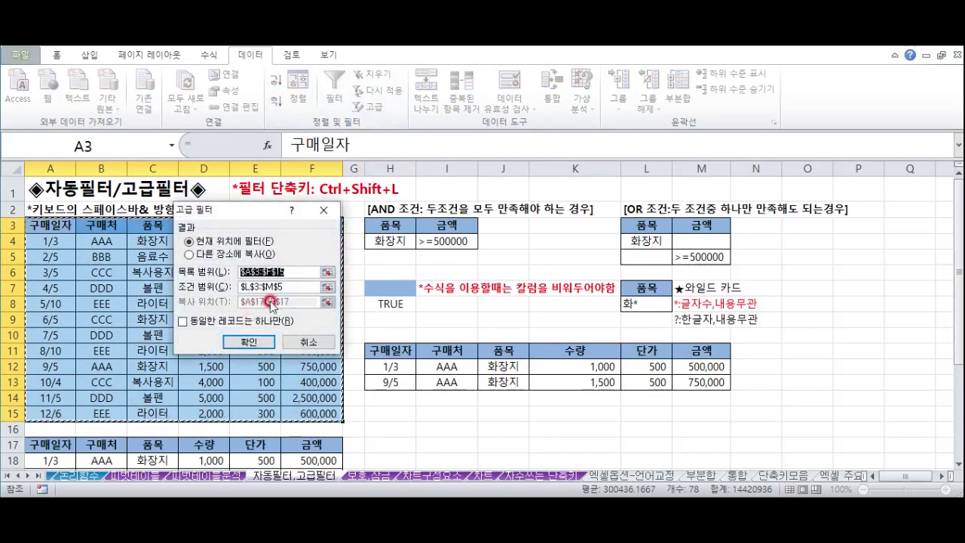
pyautogui.click(326, 290)
pyautogui.moveTo(374, 288); pyautogui.dragTo(373, 297)
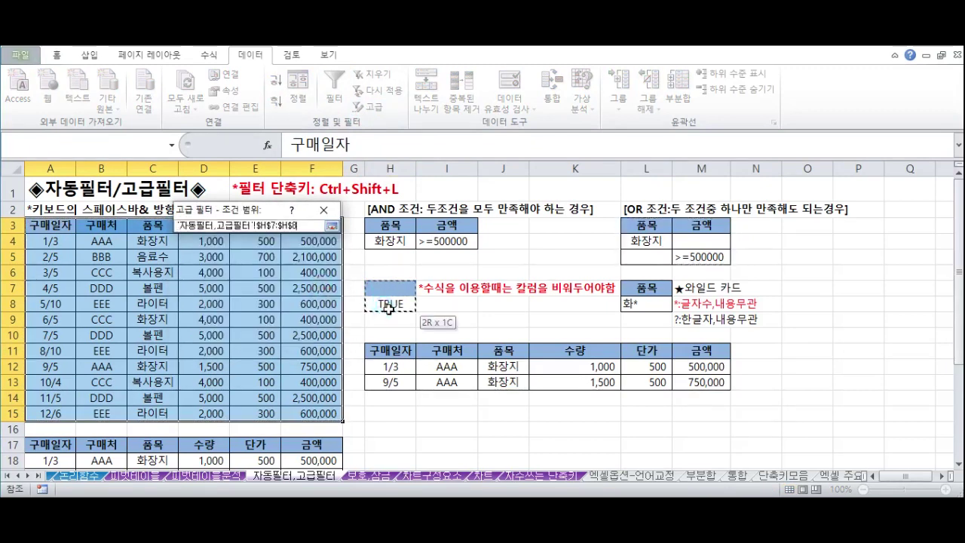
pyautogui.click(331, 225)
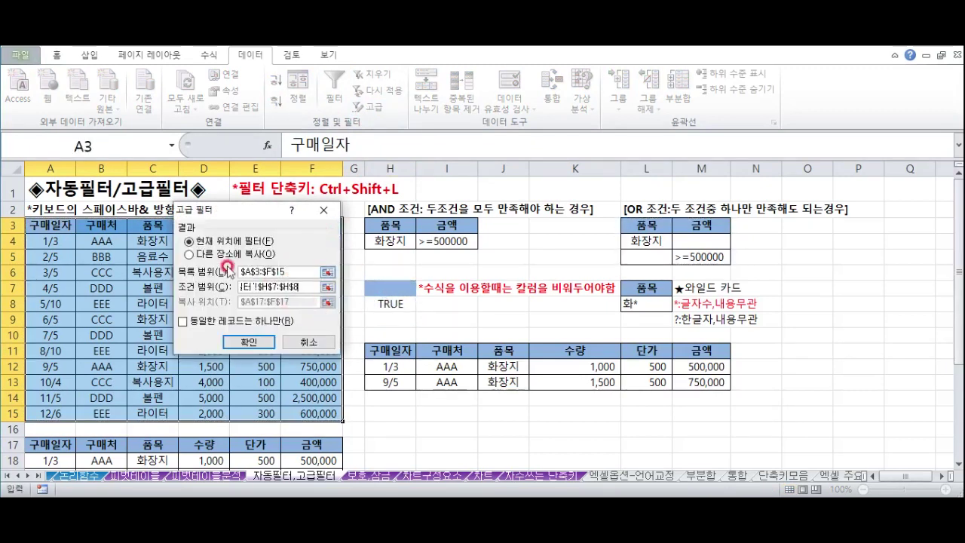
# - Set the Advanced Filter to copy the formula-based results to another location starting at H16, and run it
pyautogui.click(219, 256)
pyautogui.click(327, 302)
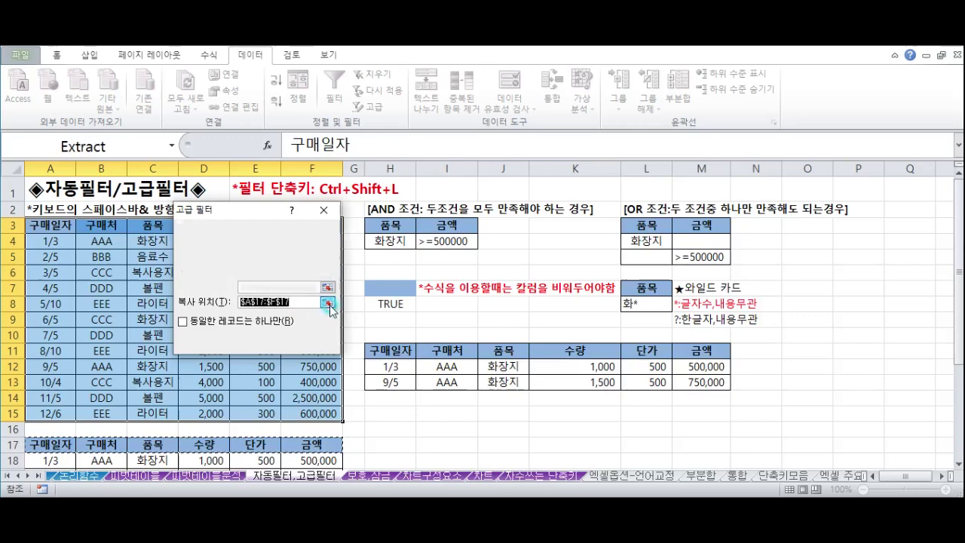
pyautogui.click(388, 428)
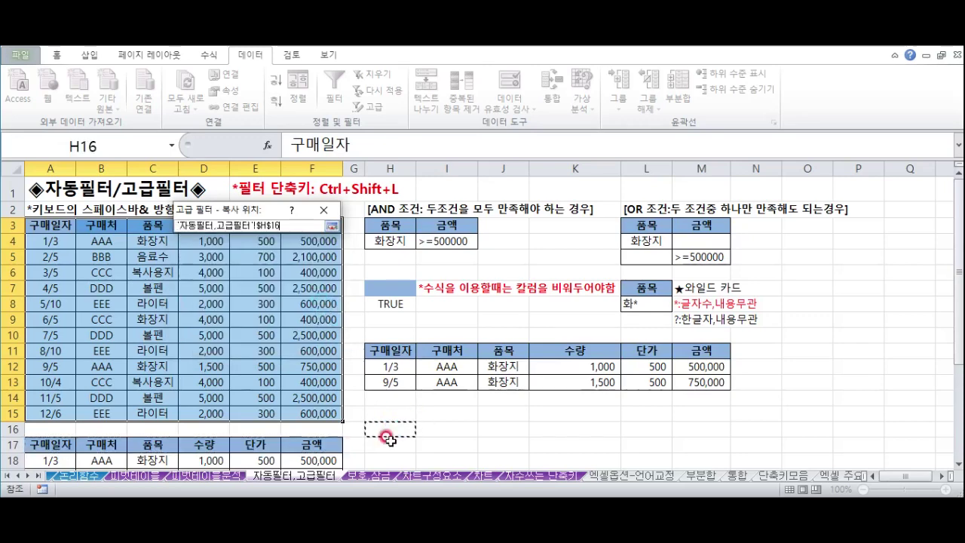
pyautogui.click(332, 227)
pyautogui.click(248, 340)
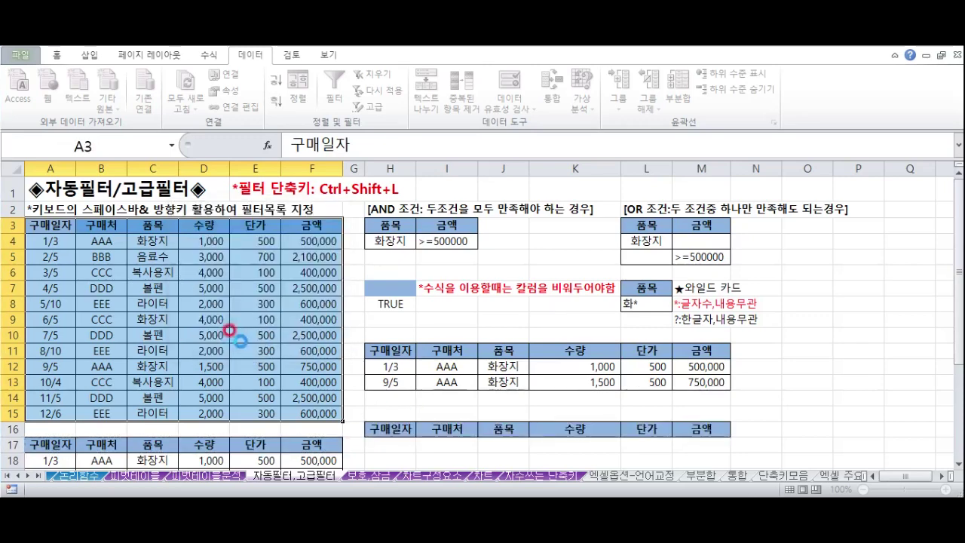
# - Review the 품목 entries in J17:J25 and the whole table extracted with the formula condition from H16
pyautogui.scroll(-3, 397, 369)
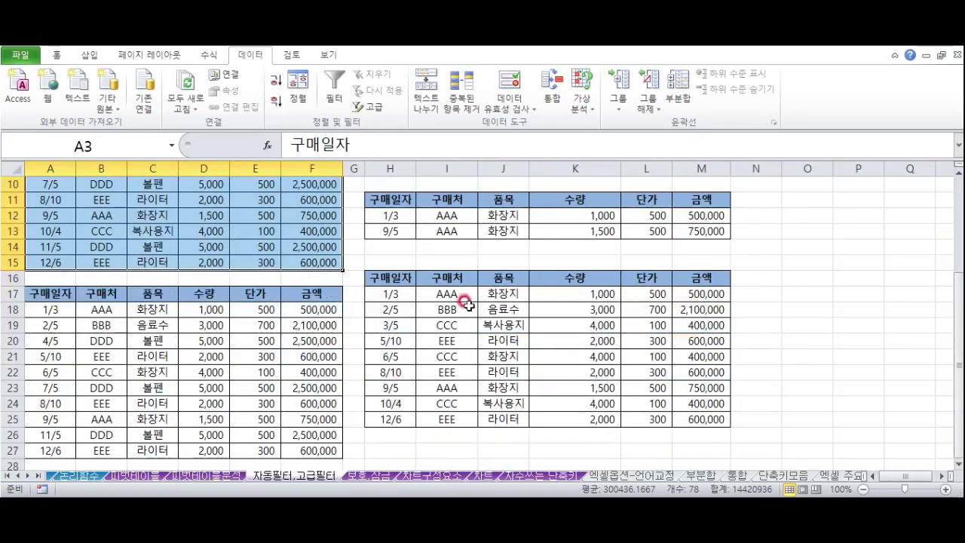
pyautogui.moveTo(483, 294); pyautogui.dragTo(490, 417)
pyautogui.scroll(2, 486, 400)
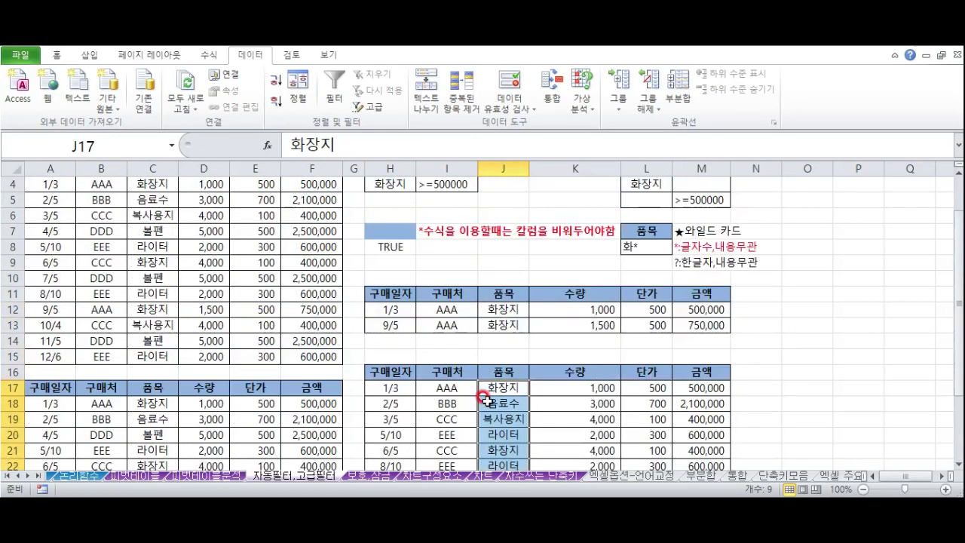
pyautogui.moveTo(400, 372); pyautogui.dragTo(686, 451)
pyautogui.scroll(3, 539, 397)
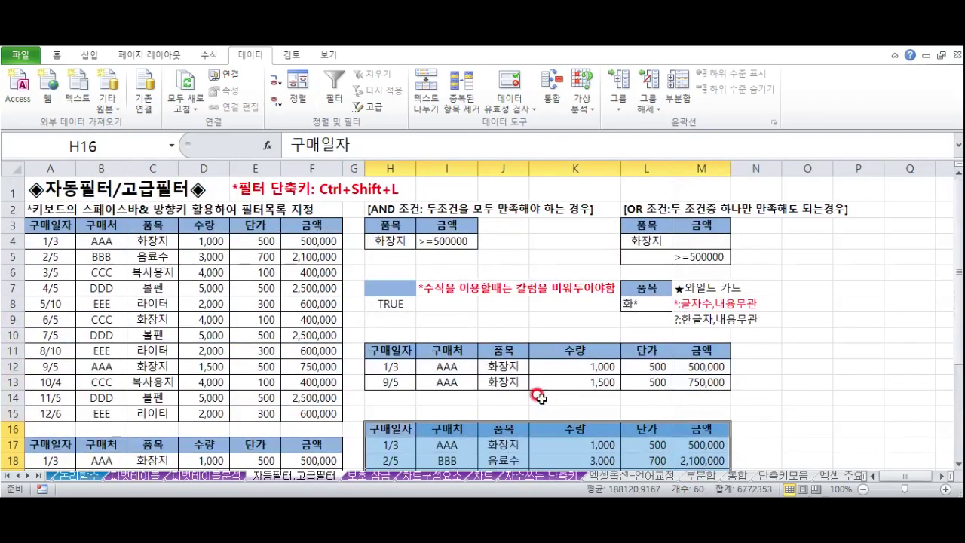
# - Examine the wildcard criteria range L7:L8 with the 품목 condition 화*
pyautogui.click(437, 318)
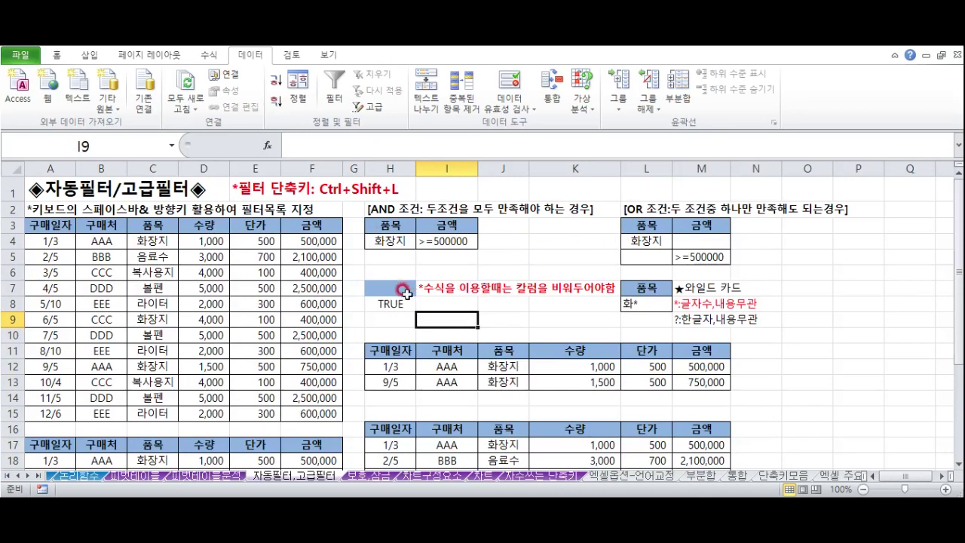
pyautogui.click(573, 335)
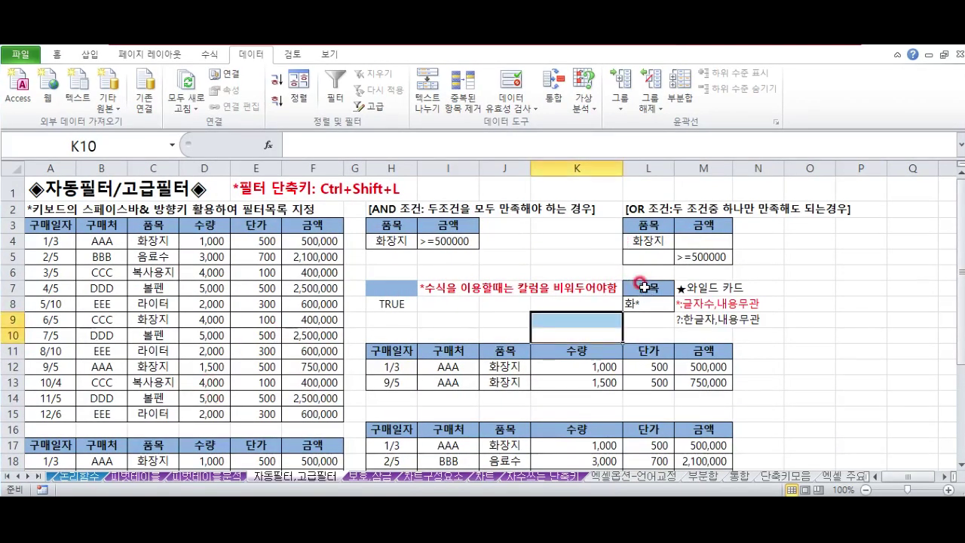
pyautogui.moveTo(647, 287); pyautogui.dragTo(645, 304)
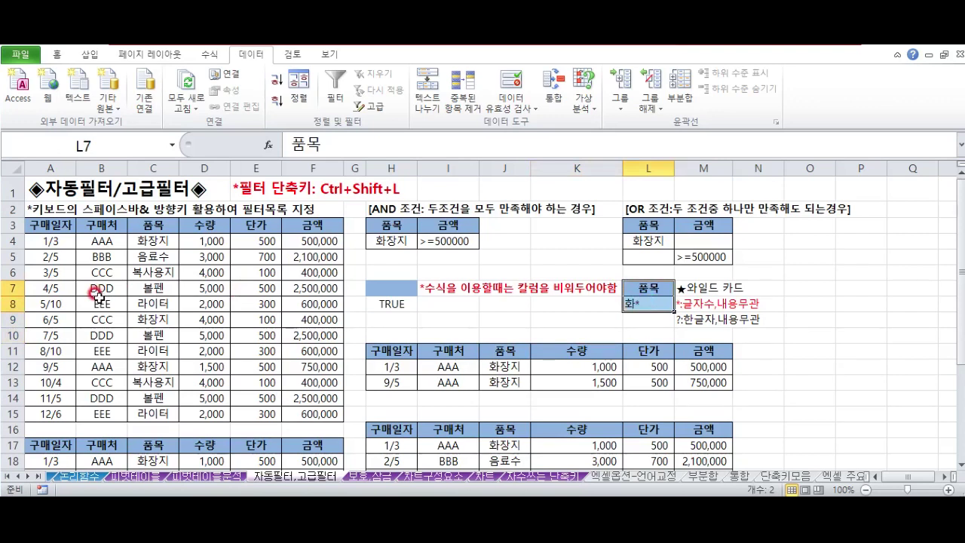
# - Read the wildcard condition in L8 and the ? wildcard note in M9, then select criteria range L7:L8
pyautogui.click(645, 304)
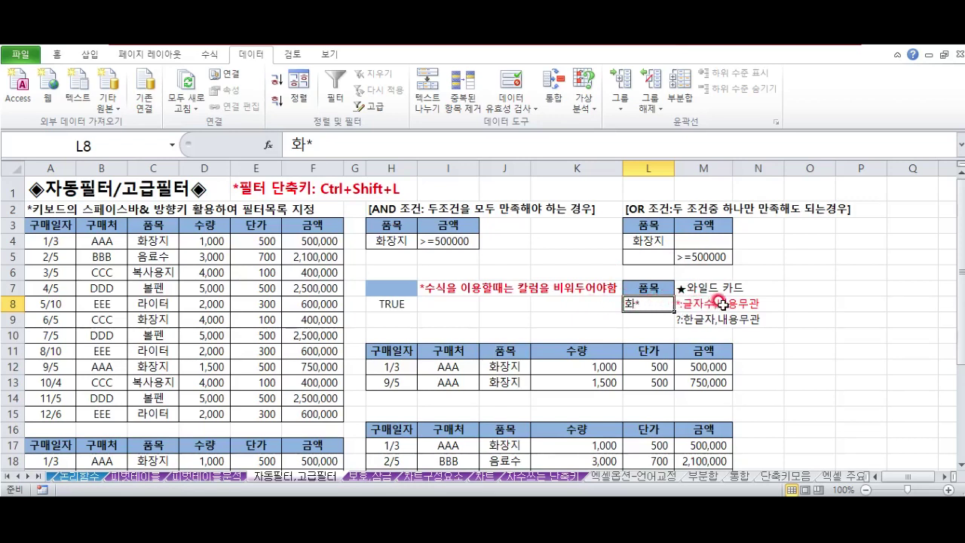
pyautogui.click(682, 321)
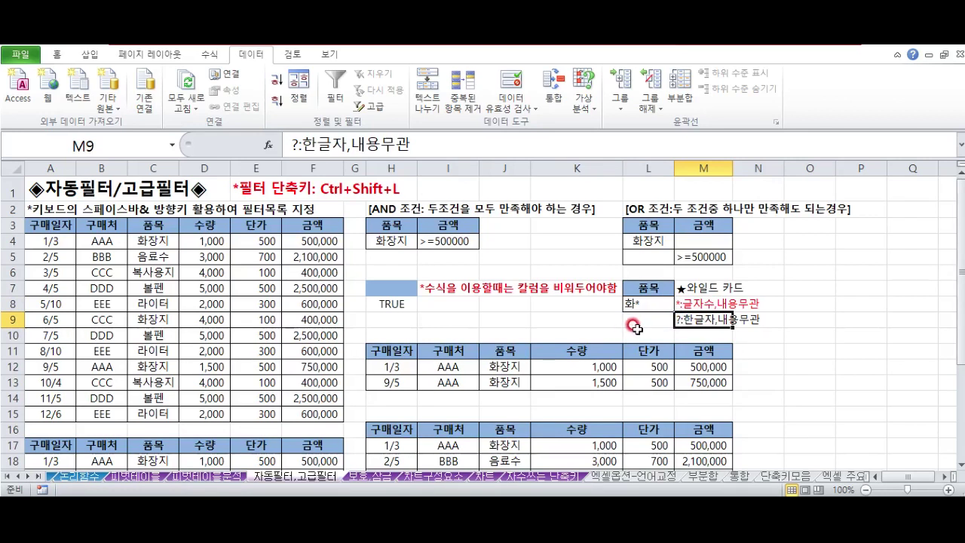
pyautogui.moveTo(638, 289); pyautogui.dragTo(638, 306)
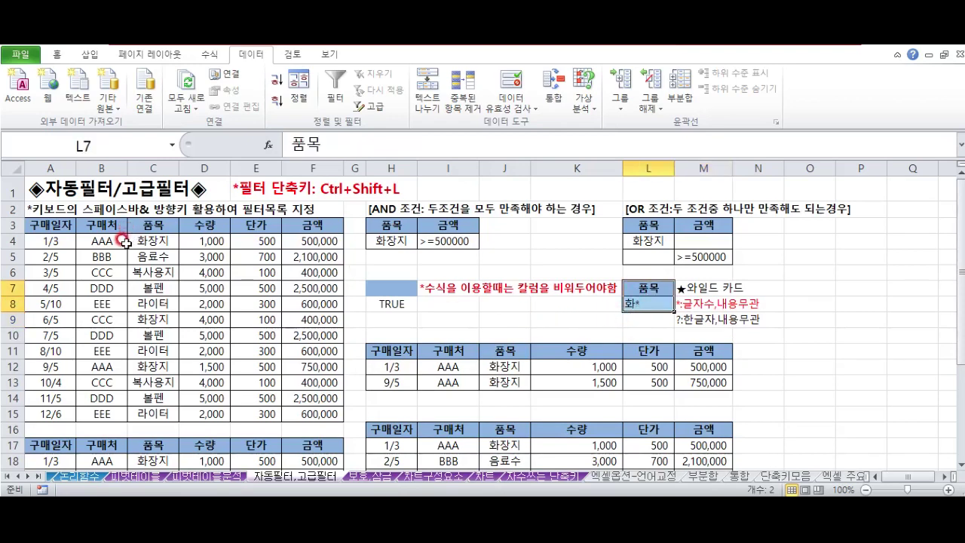
# - Start an Advanced Filter on the purchase table A3:F15 with the wildcard criteria range L7:L8
pyautogui.moveTo(50, 230); pyautogui.dragTo(304, 416)
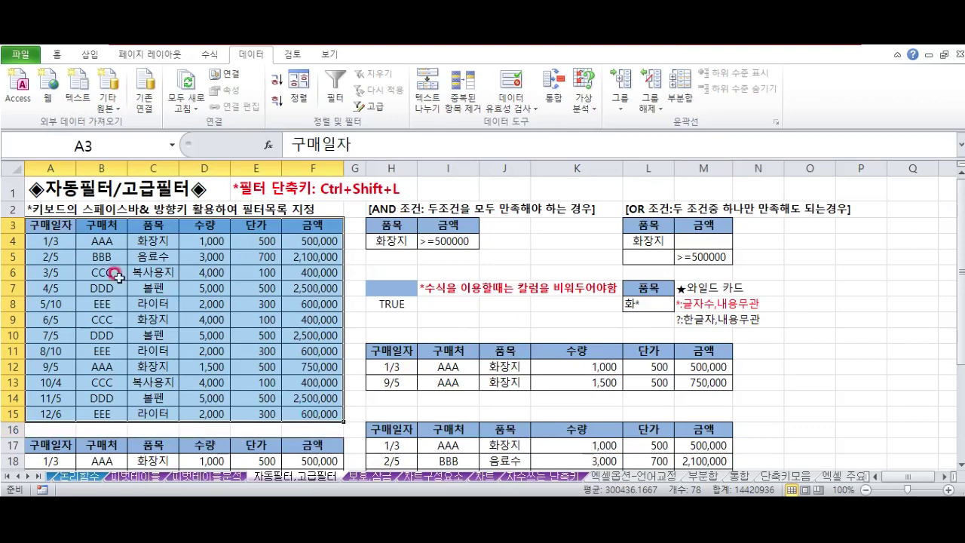
pyautogui.click(369, 106)
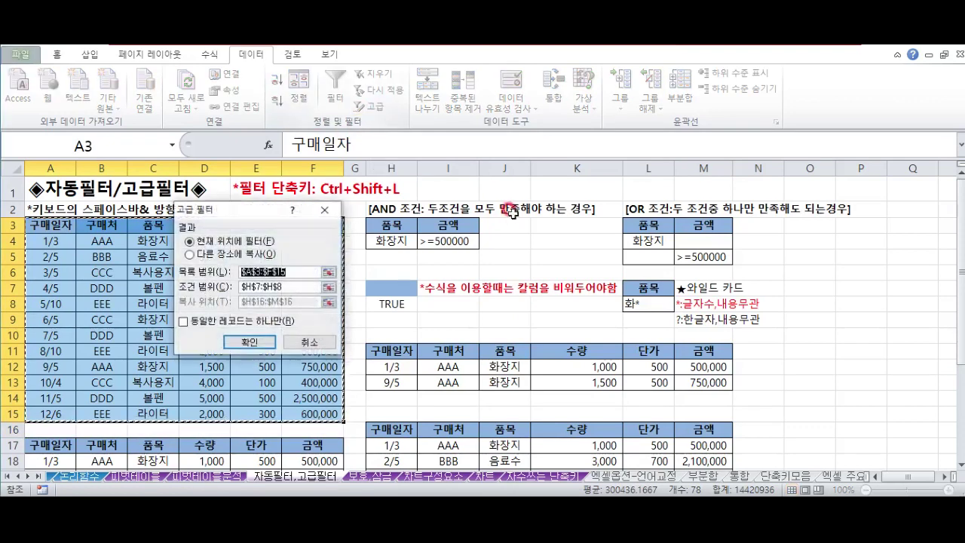
pyautogui.click(328, 289)
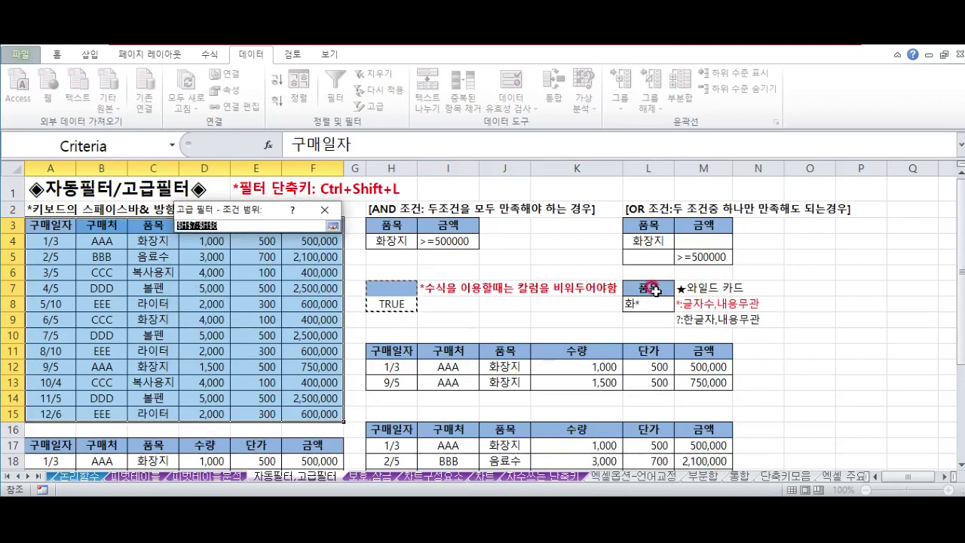
pyautogui.moveTo(650, 287); pyautogui.dragTo(646, 308)
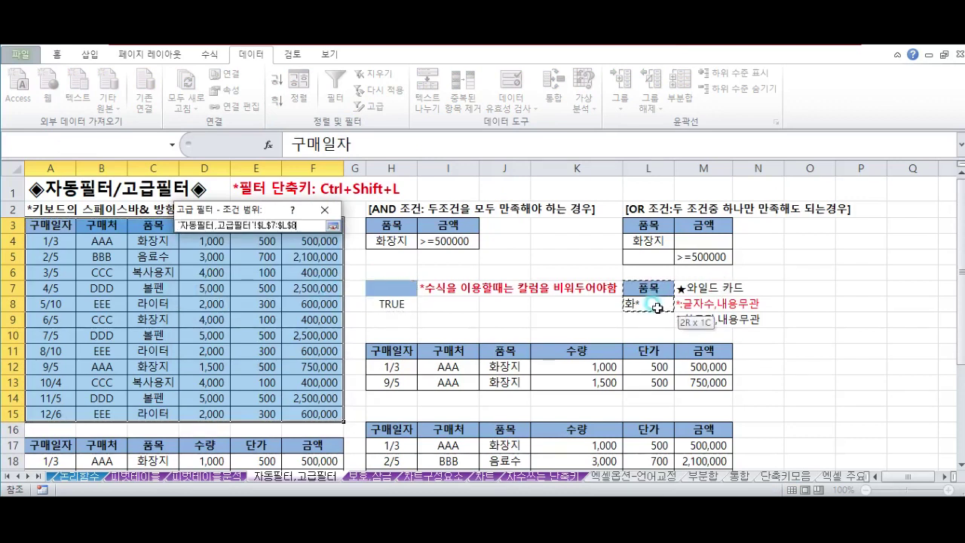
pyautogui.click(332, 225)
# - Set the Advanced Filter to copy the wildcard-based results to another location starting at O11, and run it
pyautogui.click(190, 254)
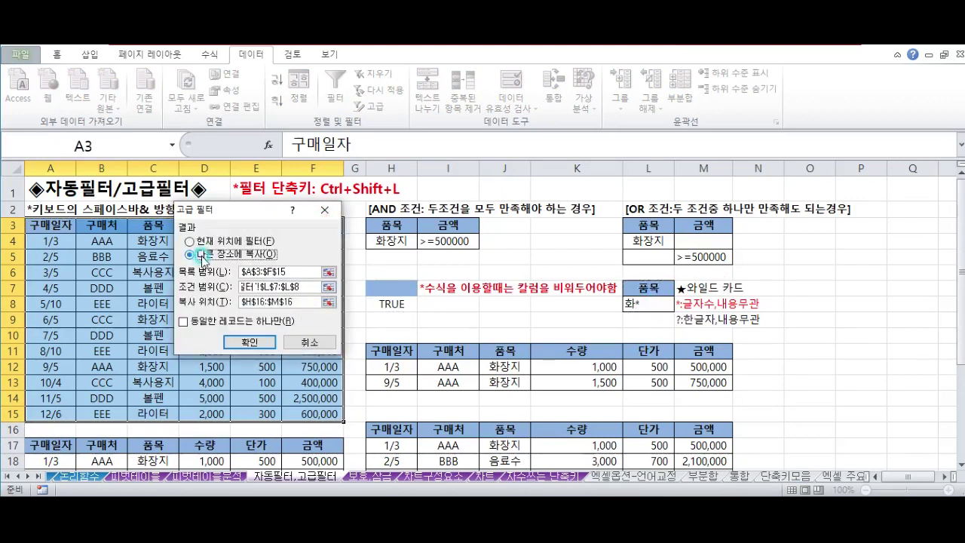
pyautogui.click(326, 303)
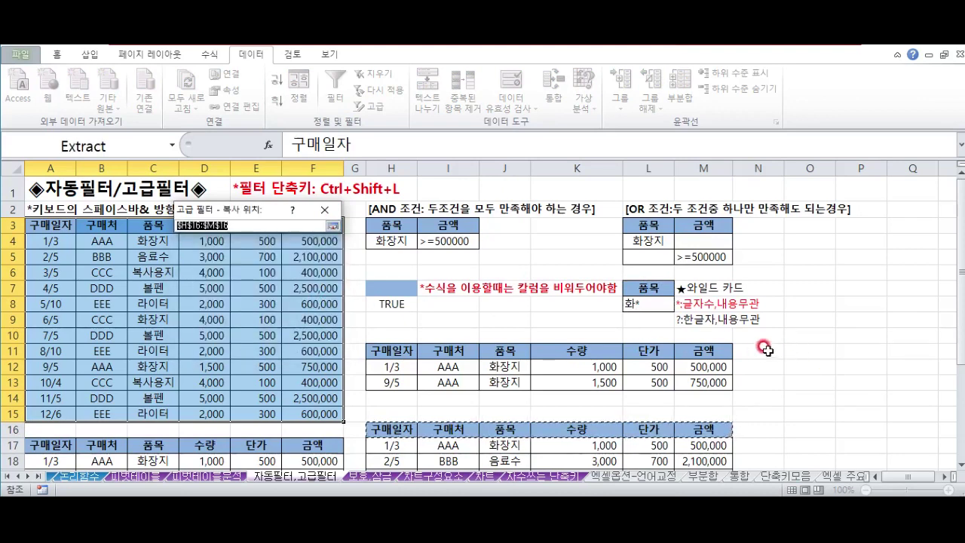
pyautogui.click(800, 350)
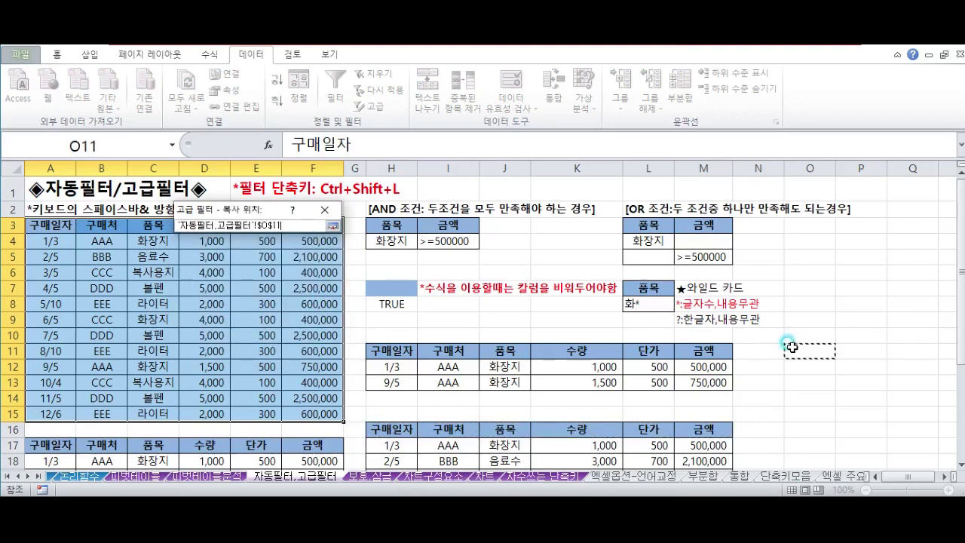
pyautogui.click(332, 225)
pyautogui.click(255, 343)
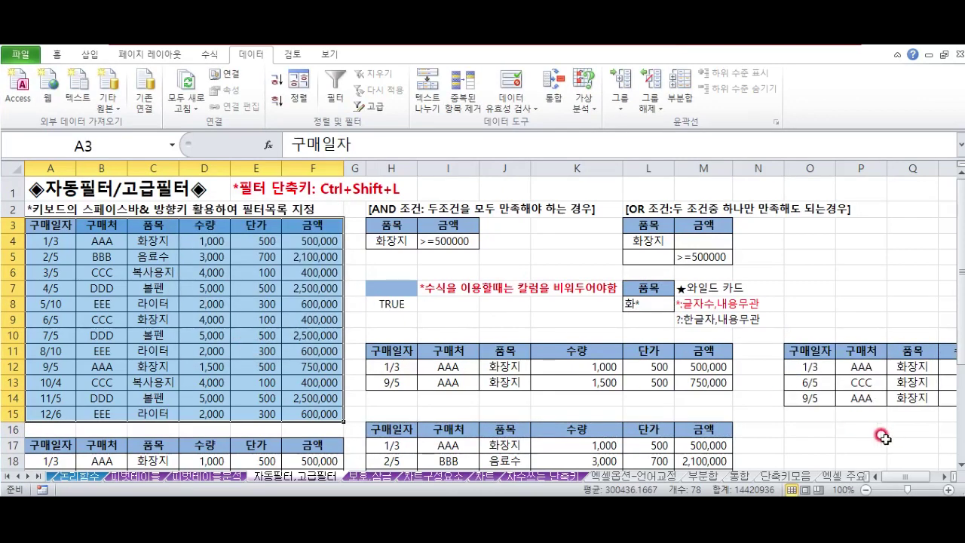
# - Compare the extracted 품목 entries in Q12:Q14 with the wildcard condition in L8
pyautogui.moveTo(861, 429); pyautogui.dragTo(801, 399)
pyautogui.moveTo(705, 367); pyautogui.dragTo(702, 396)
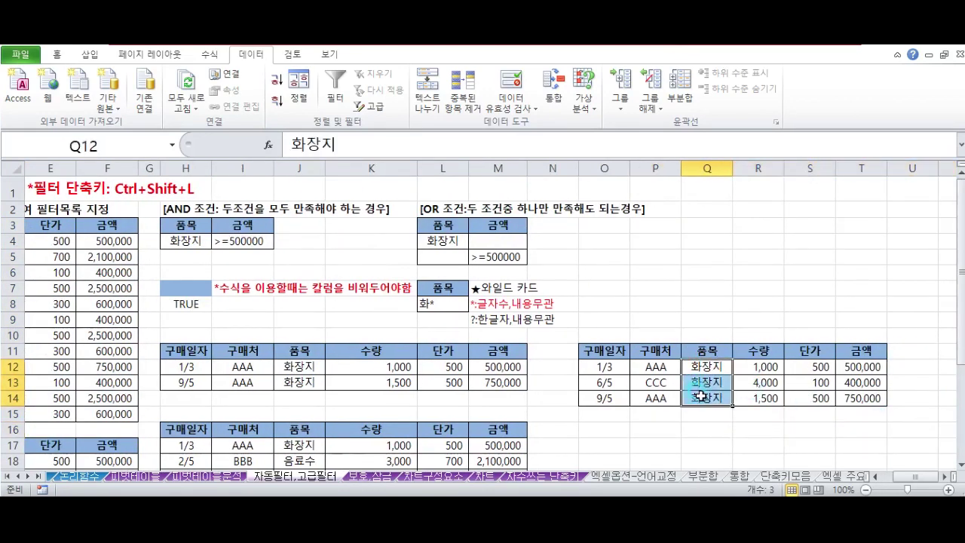
pyautogui.click(432, 305)
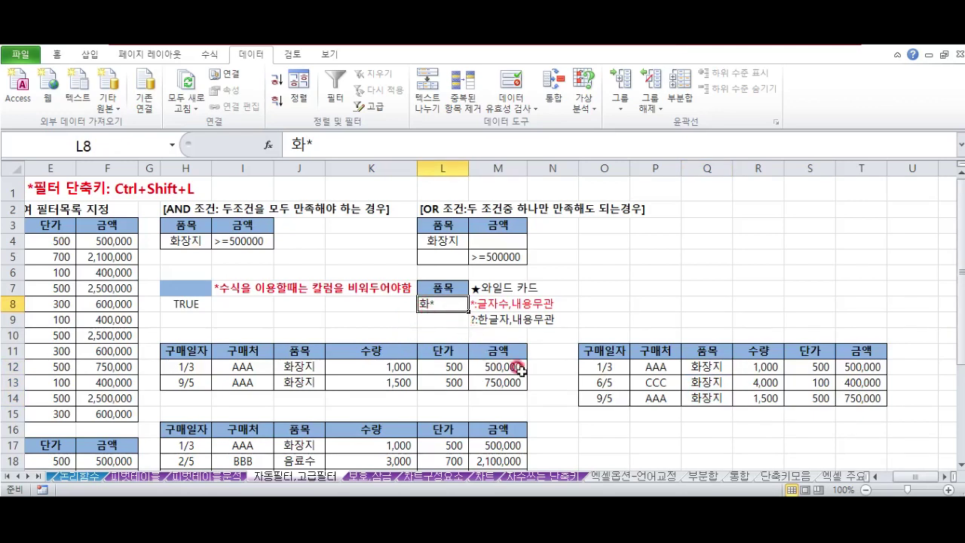
pyautogui.click(705, 368)
pyautogui.moveTo(706, 375); pyautogui.dragTo(704, 399)
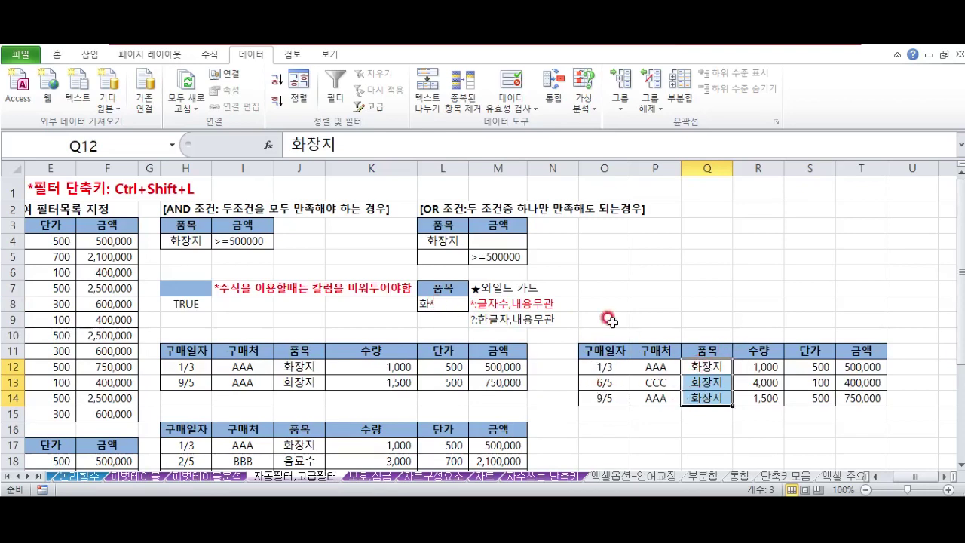
# - Turn on AutoFilter for the purchase table's header row A3:F3
pyautogui.moveTo(633, 287); pyautogui.dragTo(2, 288)
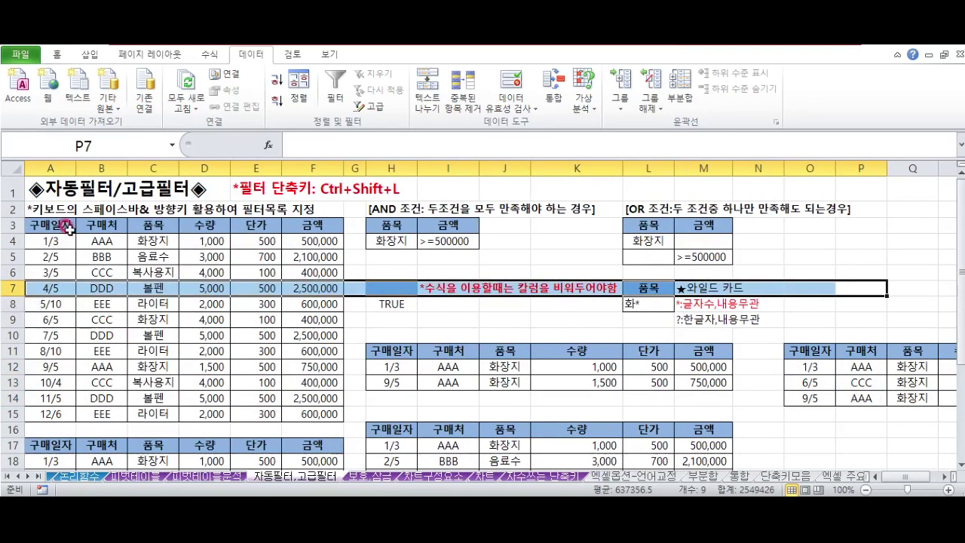
pyautogui.click(48, 224)
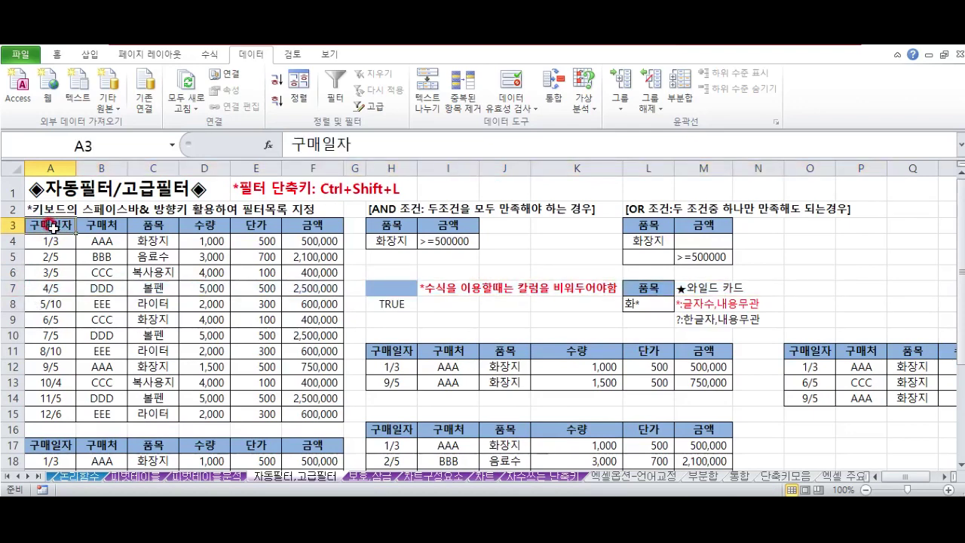
pyautogui.hotkey('ctrl', 'shift', 'Right')
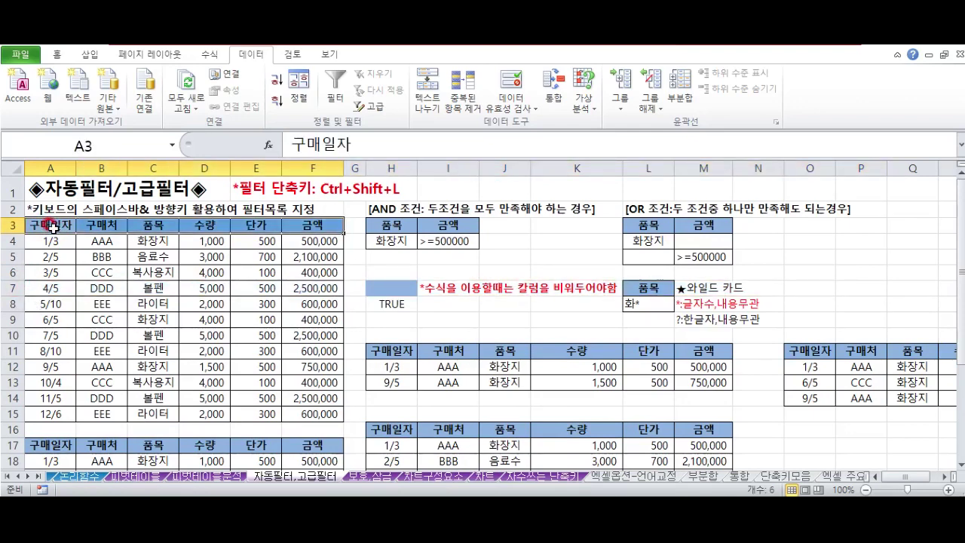
pyautogui.hotkey('ctrl', 'shift', 'l')
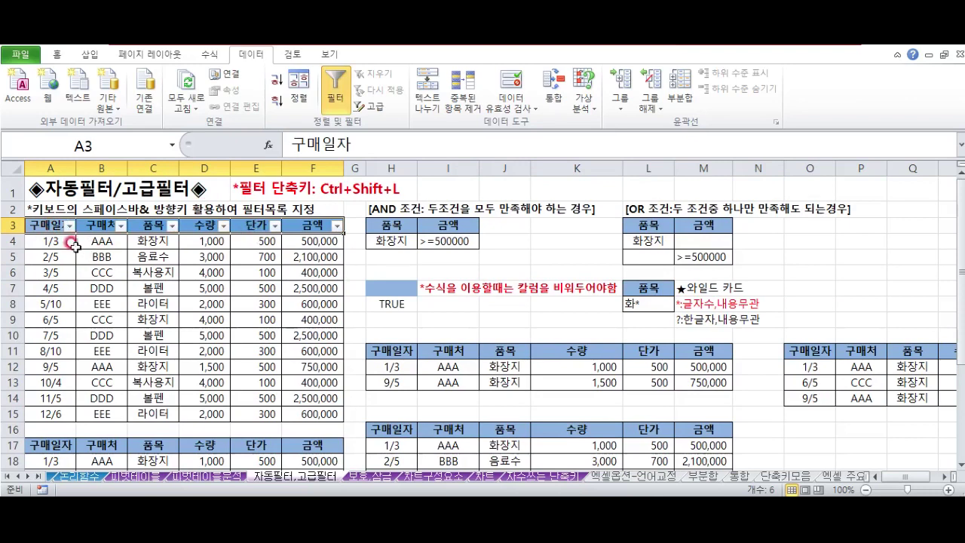
# - Try selecting only months 3 and 4 in the 구매일자 filter, look through the date filter options, and leave without applying
pyautogui.click(66, 226)
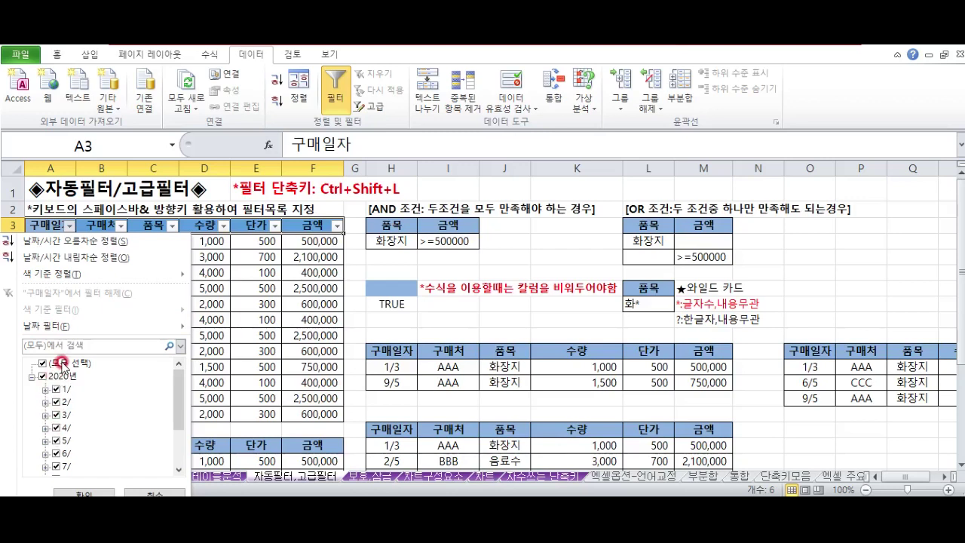
pyautogui.click(60, 365)
pyautogui.click(56, 415)
pyautogui.click(57, 427)
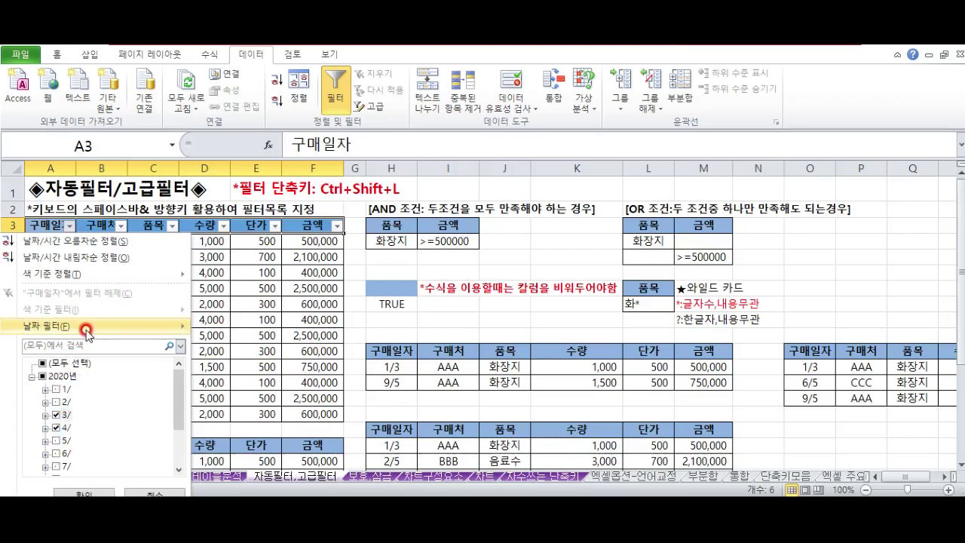
pyautogui.moveTo(86, 331)
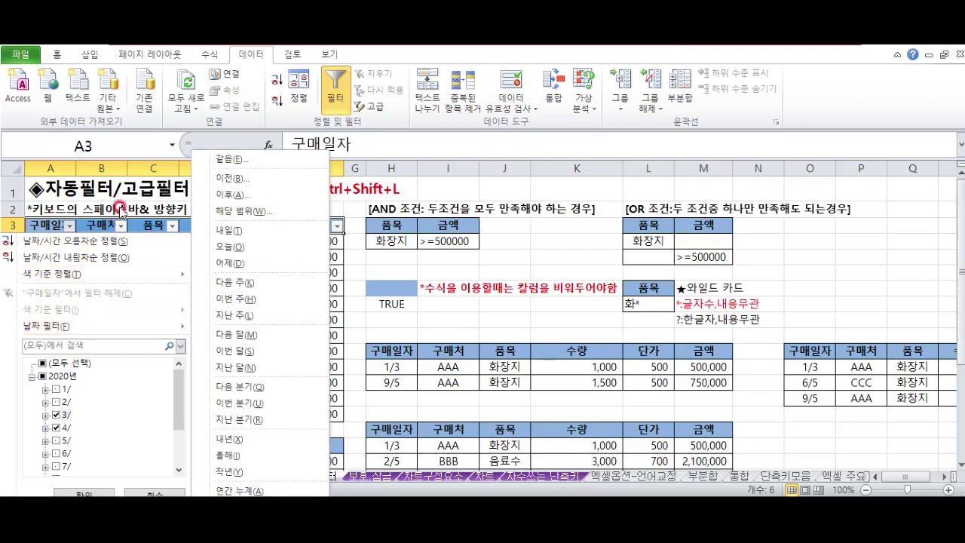
pyautogui.click(153, 326)
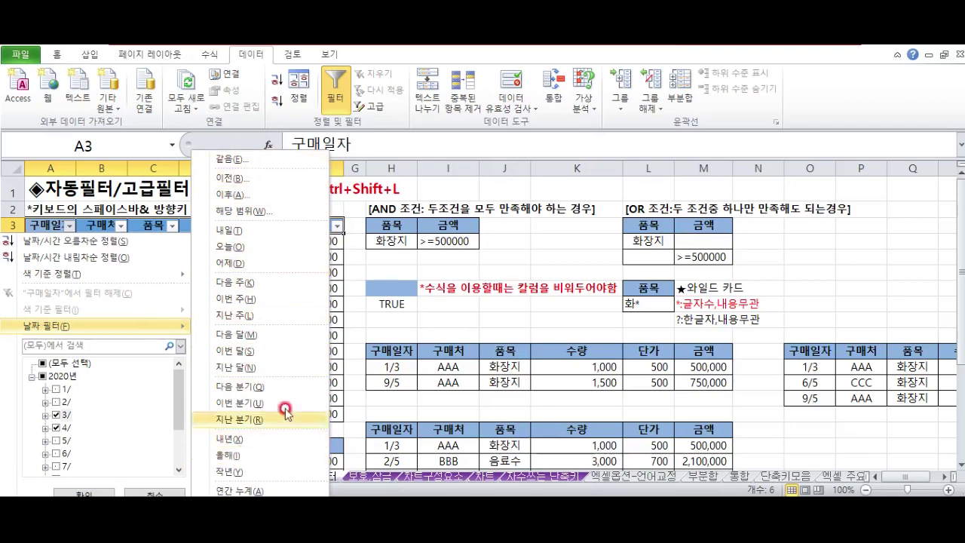
pyautogui.click(346, 303)
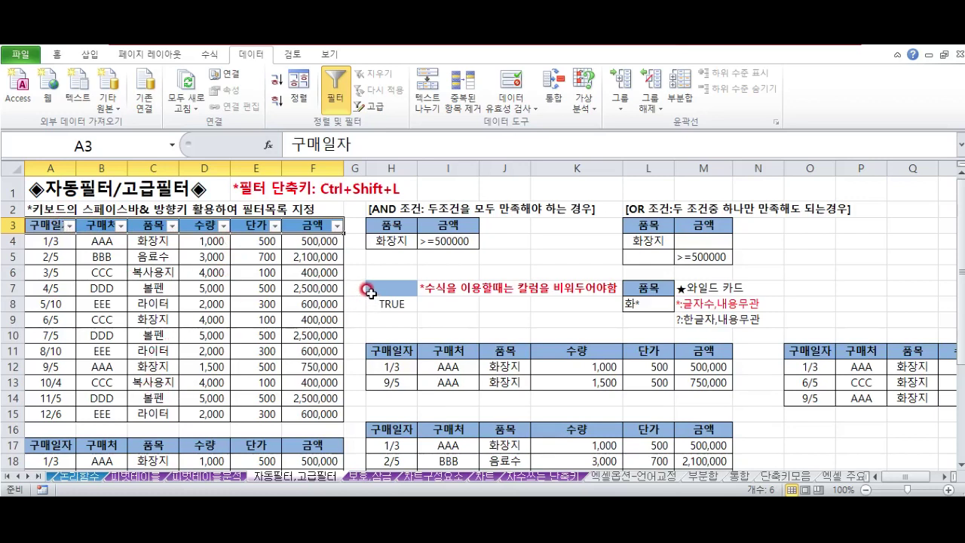
# - Review the AND and OR condition headings, the formula criteria at H7:H8 and the wildcard criteria L7:L8
pyautogui.click(397, 212)
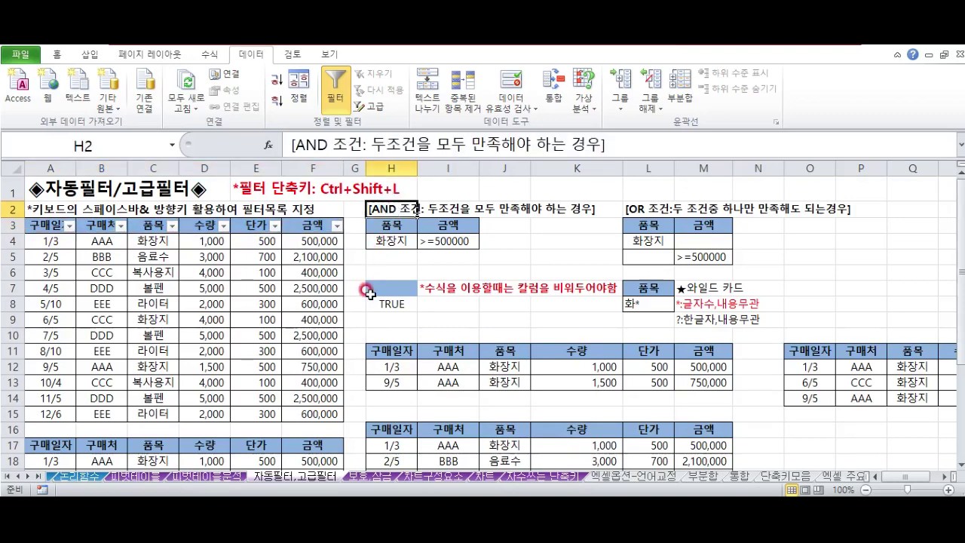
pyautogui.click(616, 211)
pyautogui.moveTo(387, 273); pyautogui.dragTo(390, 307)
pyautogui.moveTo(646, 287); pyautogui.dragTo(640, 304)
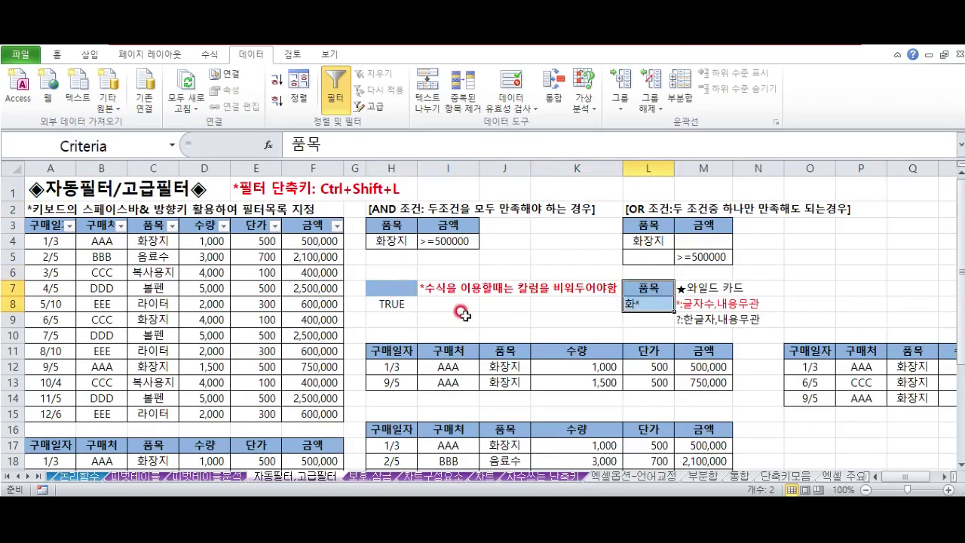